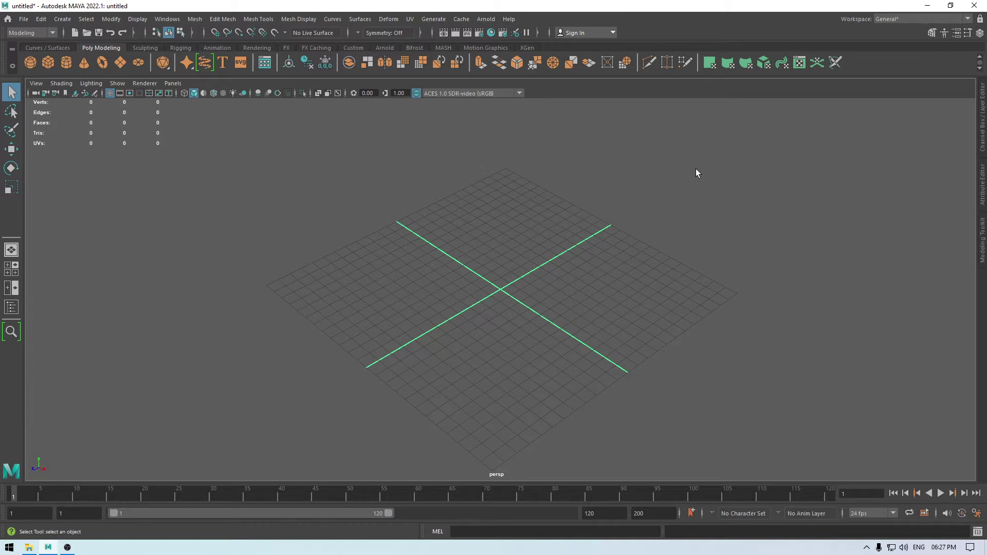
Activate the Move Tool with W and tumble the perspective camera around the empty grid
key("w")
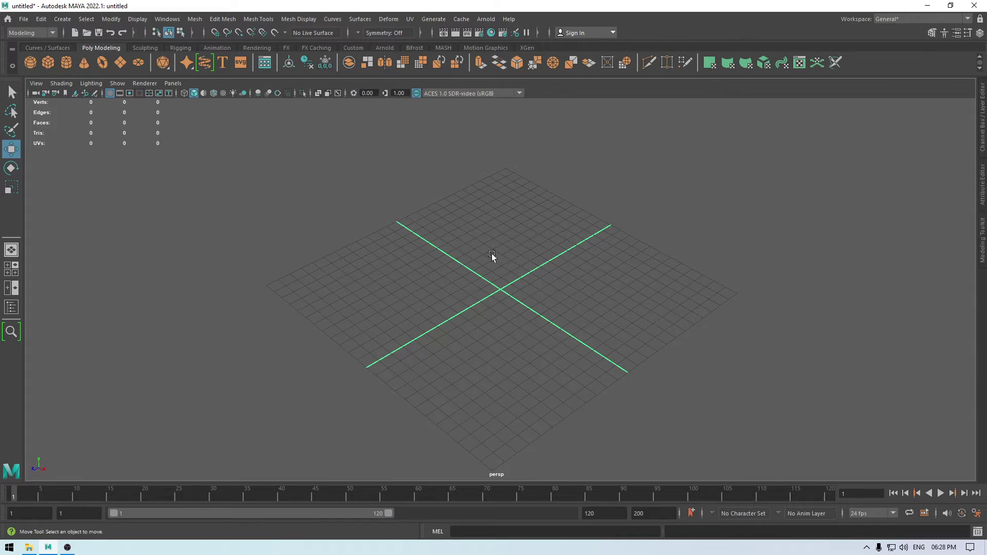
left_click_drag(542, 313, 517, 344, "alt")
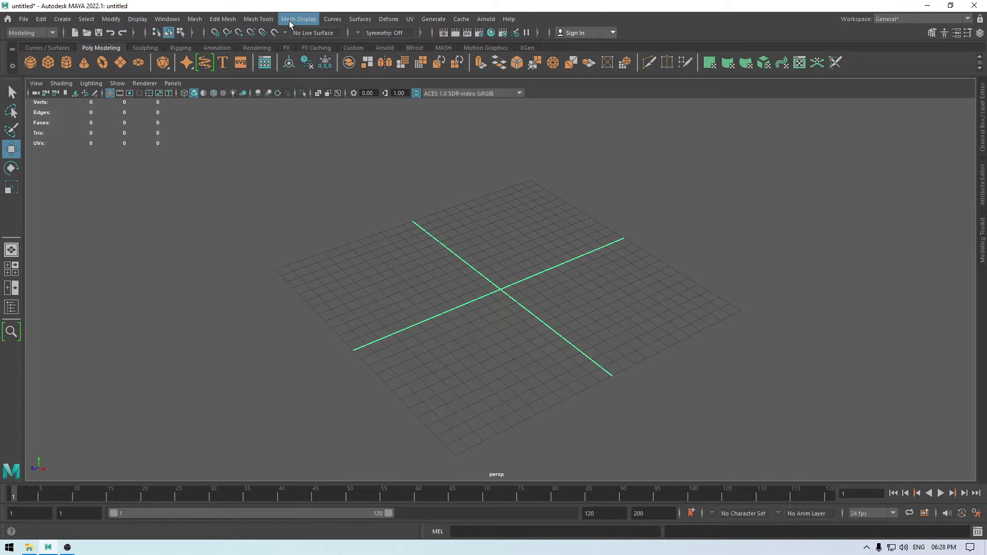
left_click(196, 20)
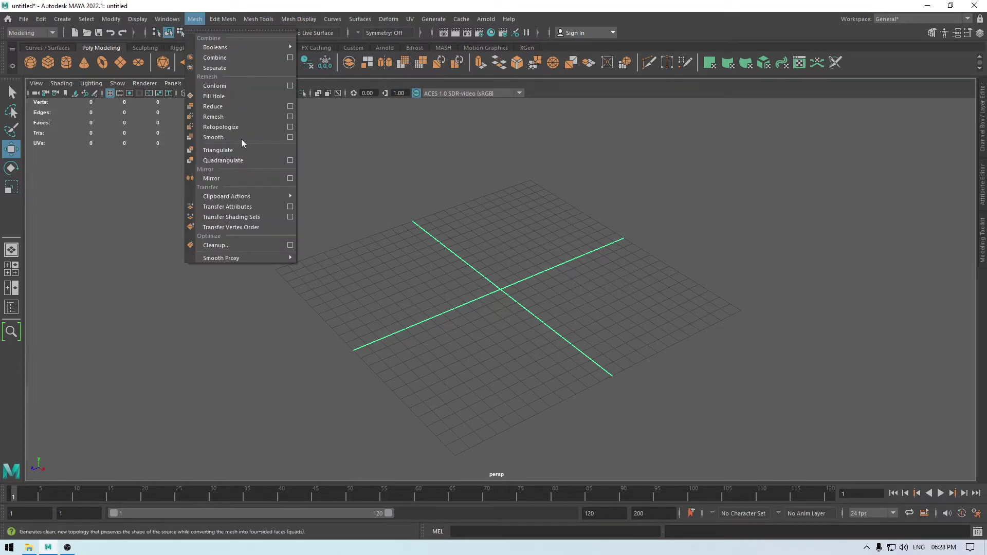
mouse_move(224, 20)
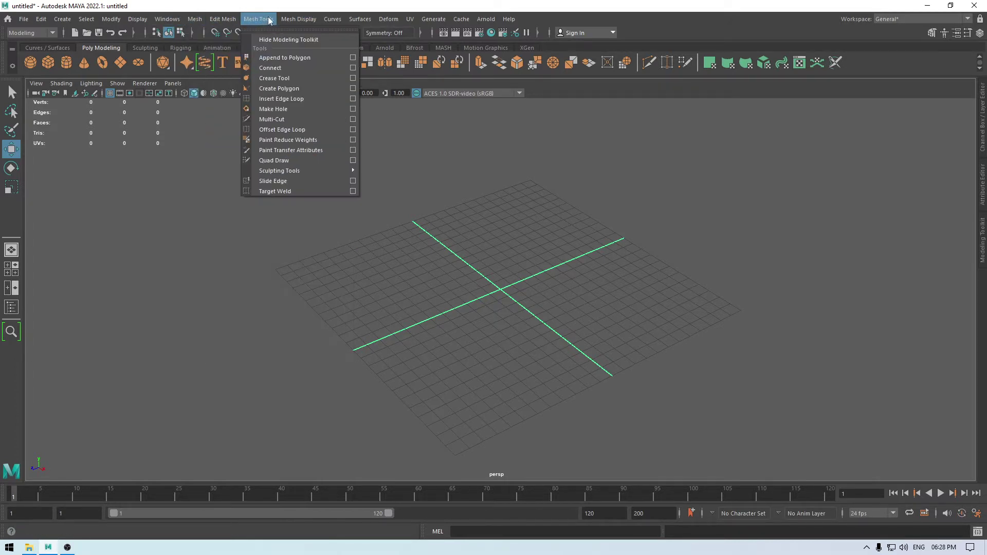
left_click(291, 21)
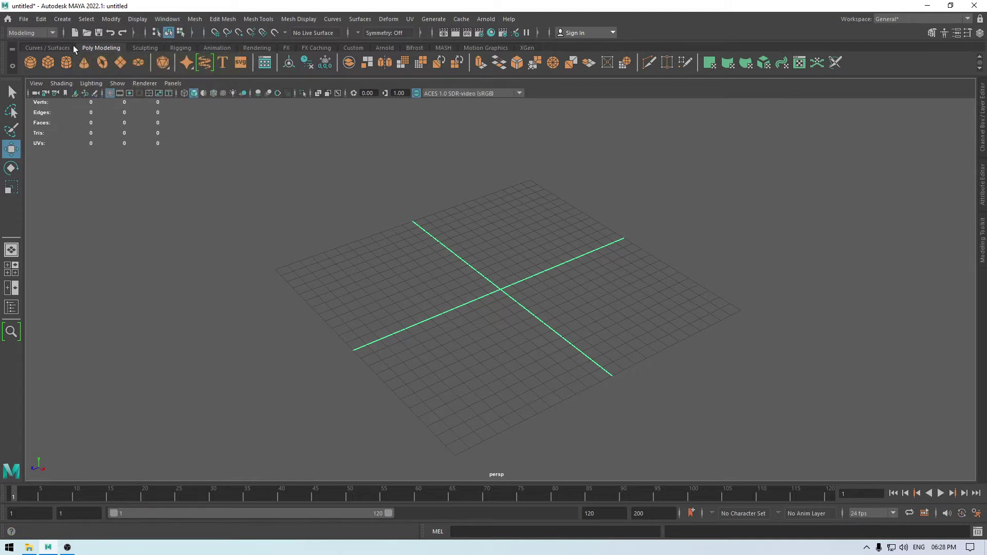
left_click(53, 36)
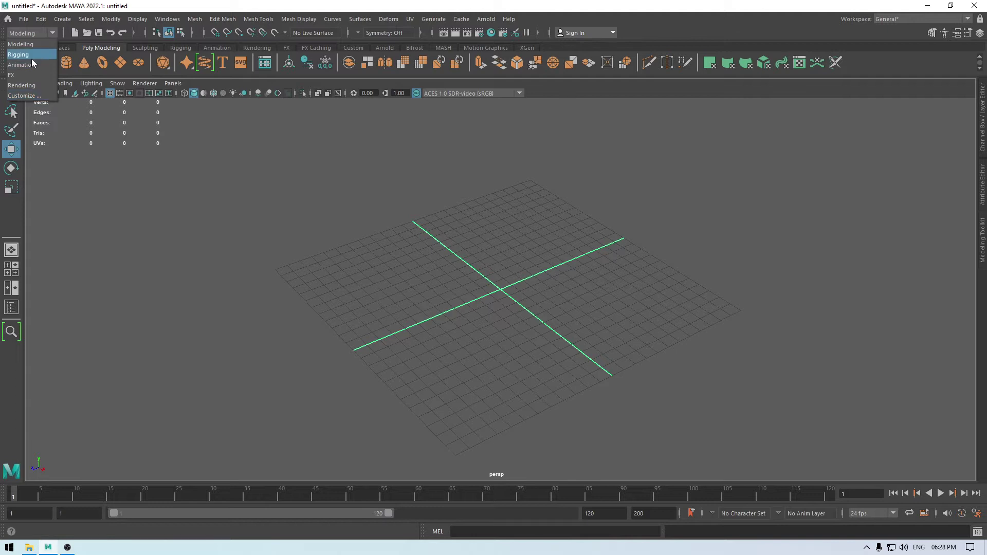
left_click(33, 48)
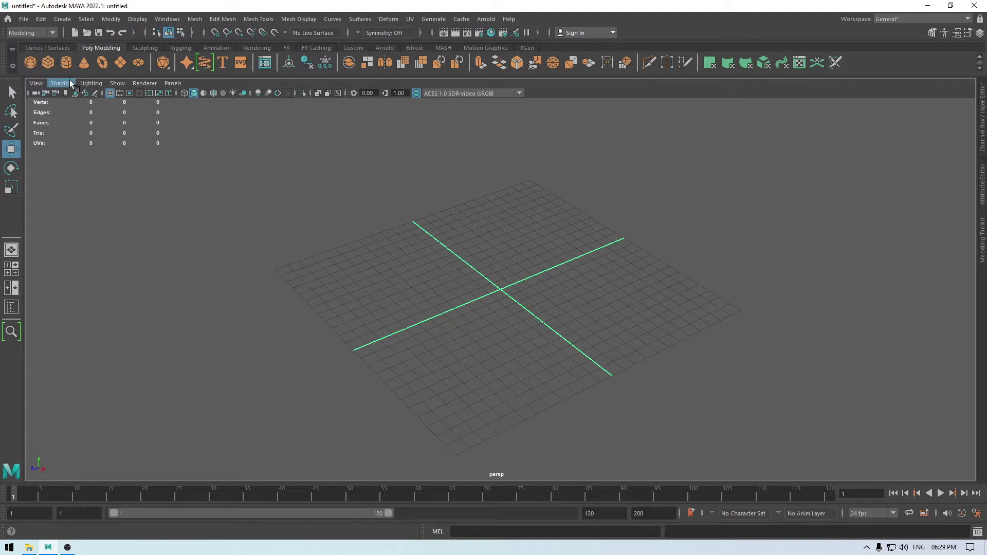
left_click(51, 33)
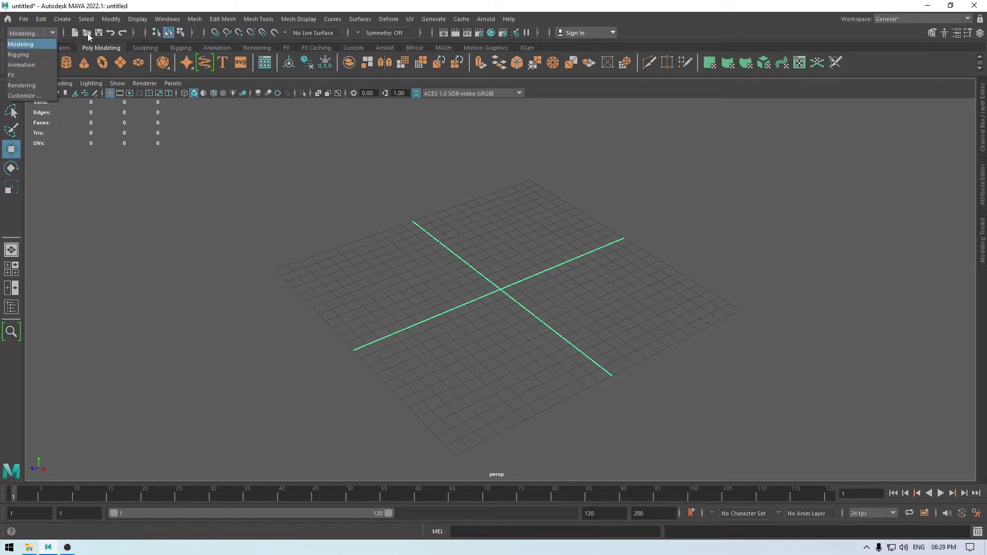
left_click(41, 45)
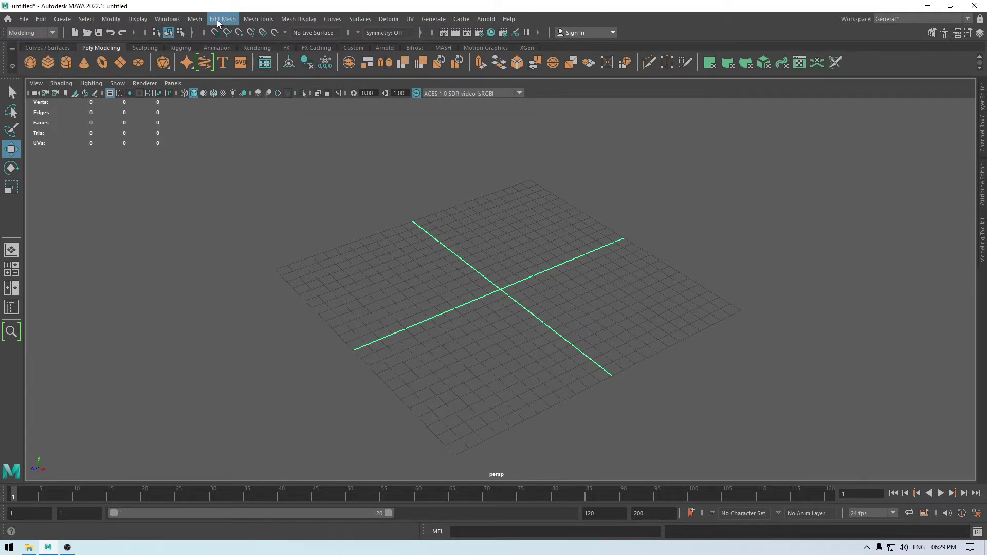
left_click(47, 34)
left_click(39, 36)
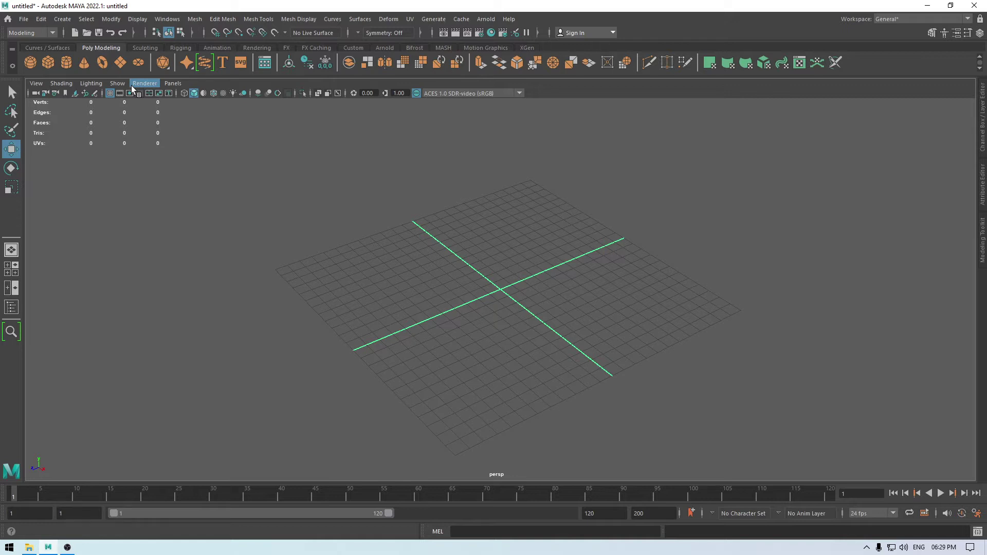
Cycle through the Rigging, Animation, FX and Rendering menu sets with F3–F6
key("F3")
key("F4")
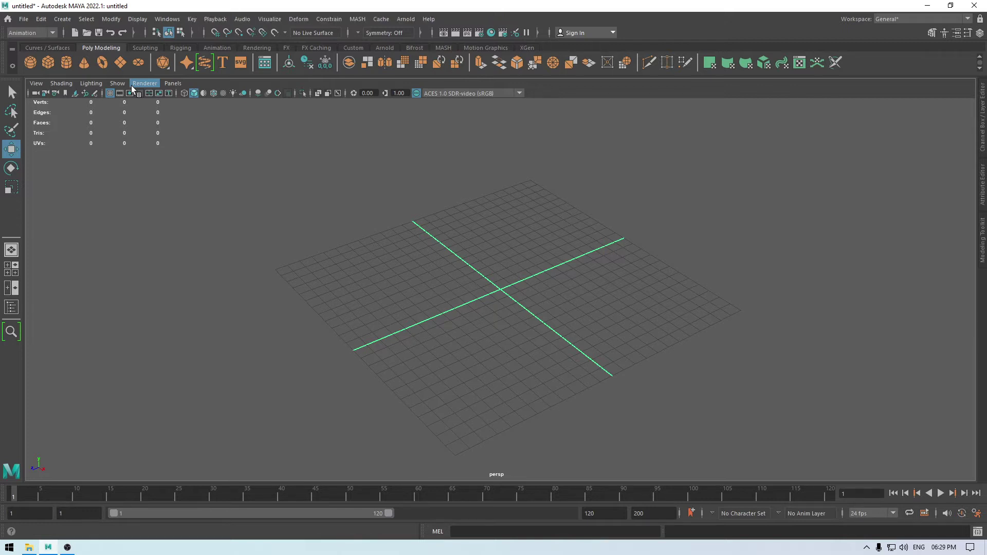
key("F5")
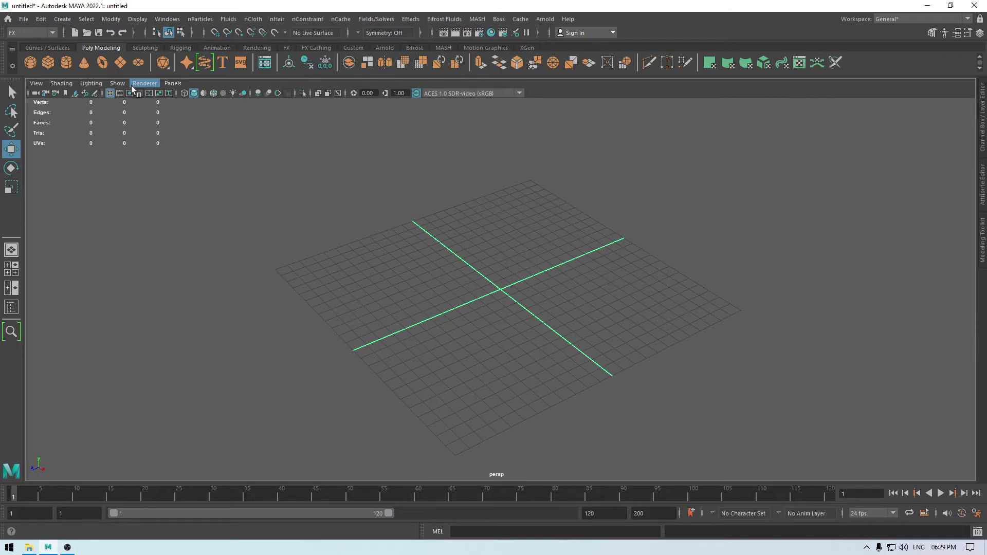
key("F6")
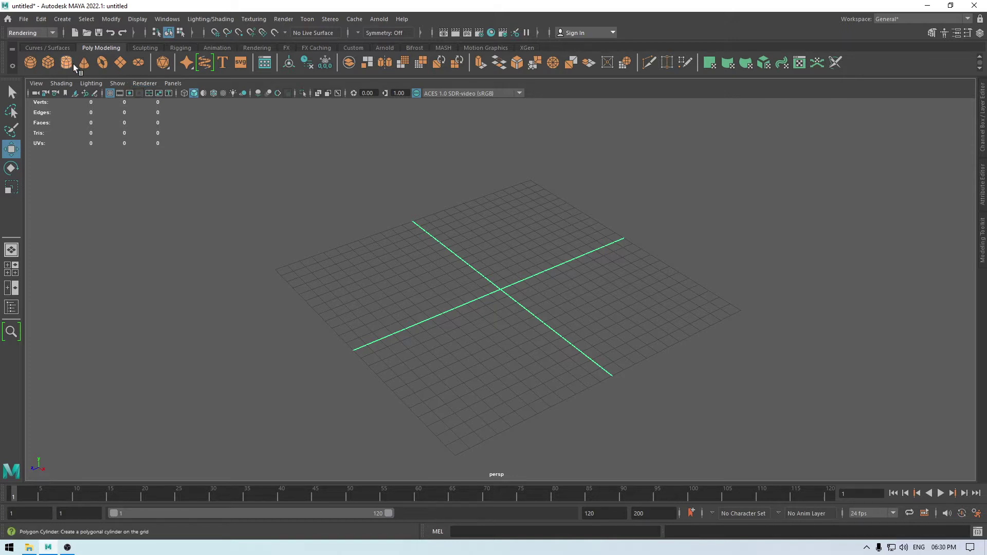
Pick Animation, then FX, from the menu-set dropdown and show the Curves / Surfaces shelf
left_click(54, 32)
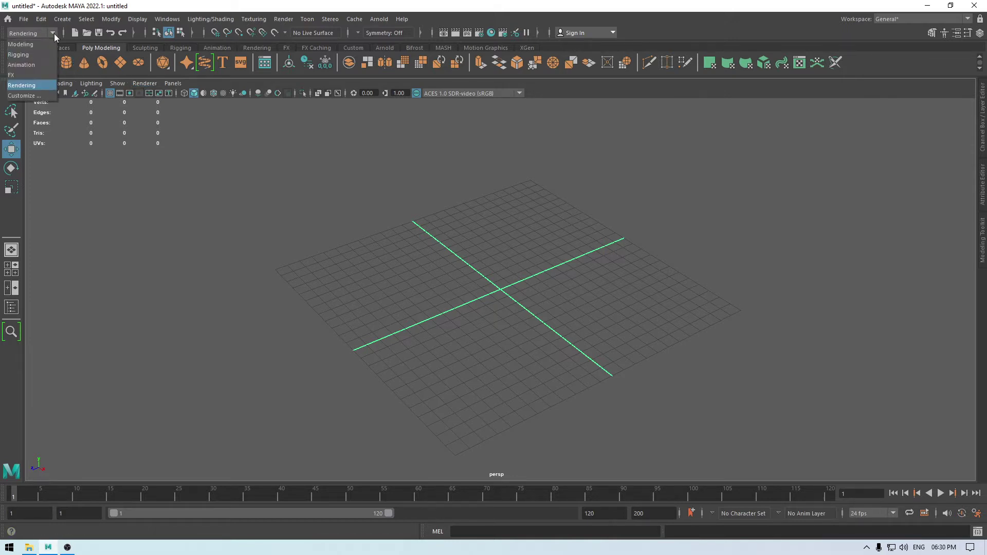
left_click(44, 64)
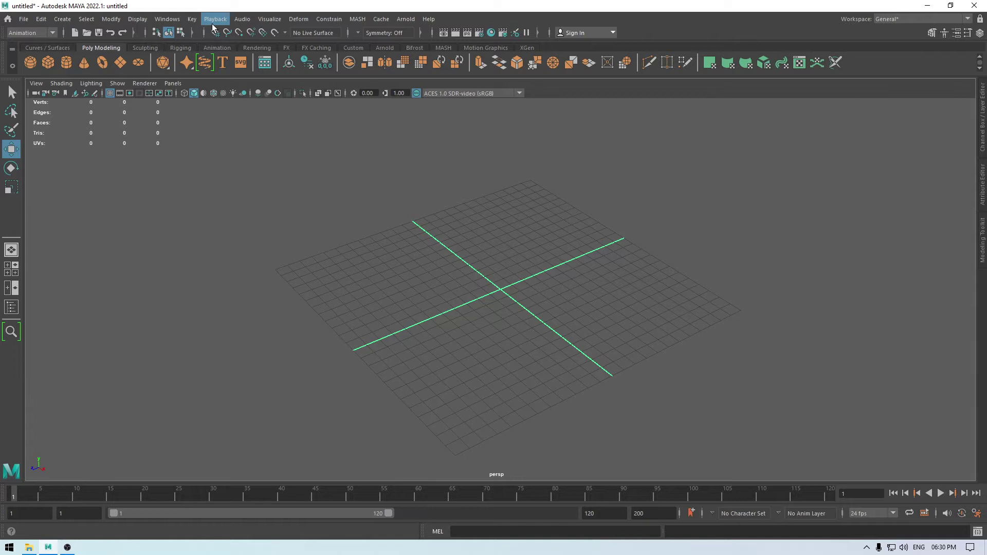
left_click(51, 33)
left_click(30, 76)
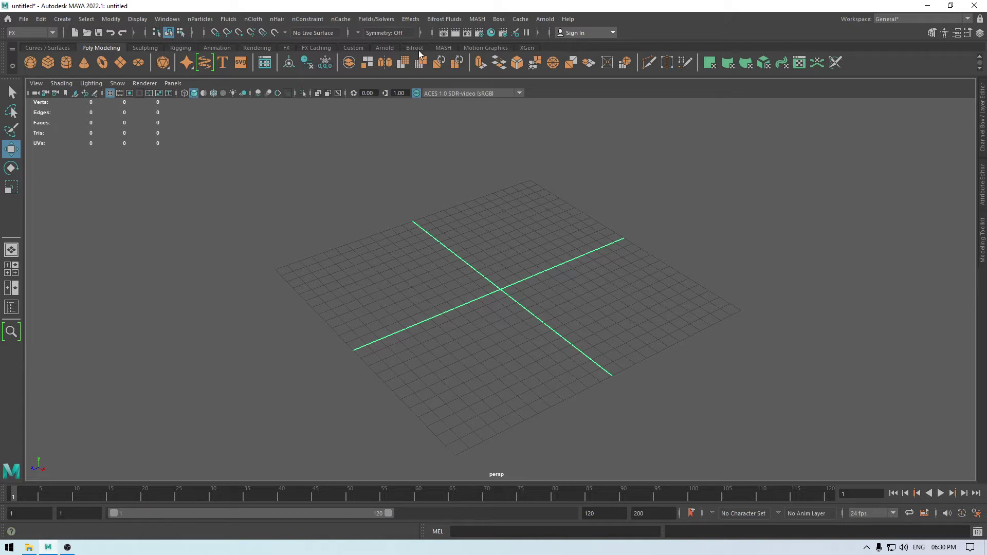
left_click(57, 47)
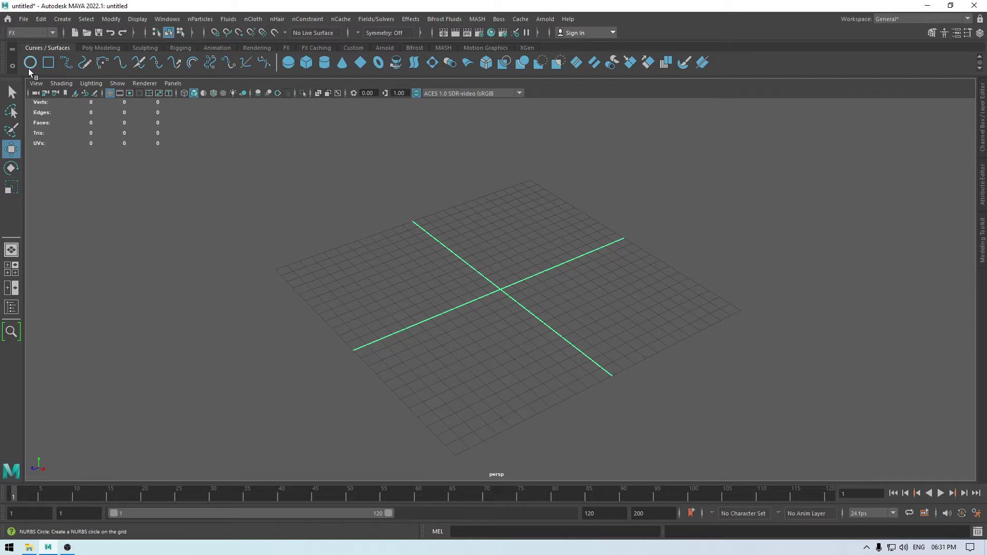
Browse the Poly Modeling, Sculpting and Animation shelves, finishing back on Poly Modeling
left_click(100, 47)
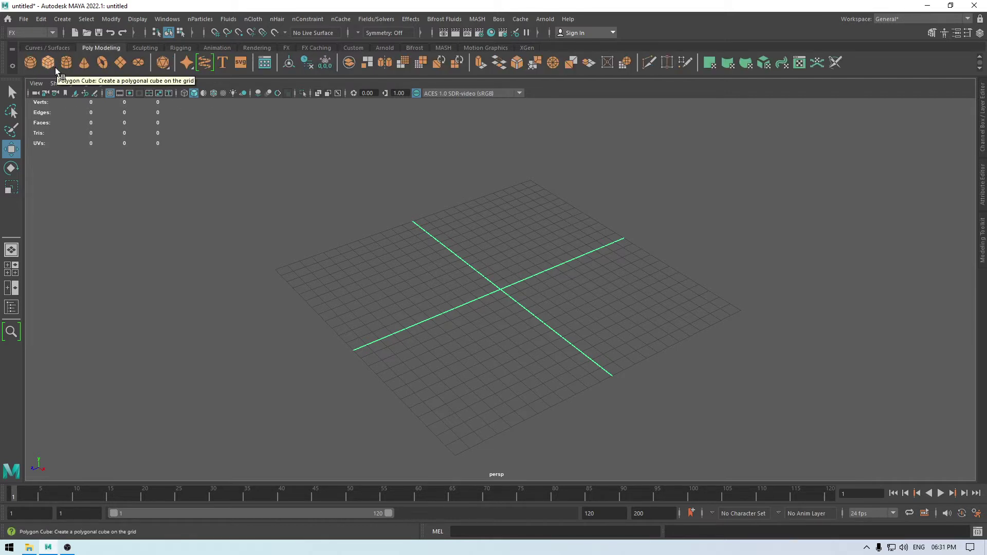
left_click(145, 47)
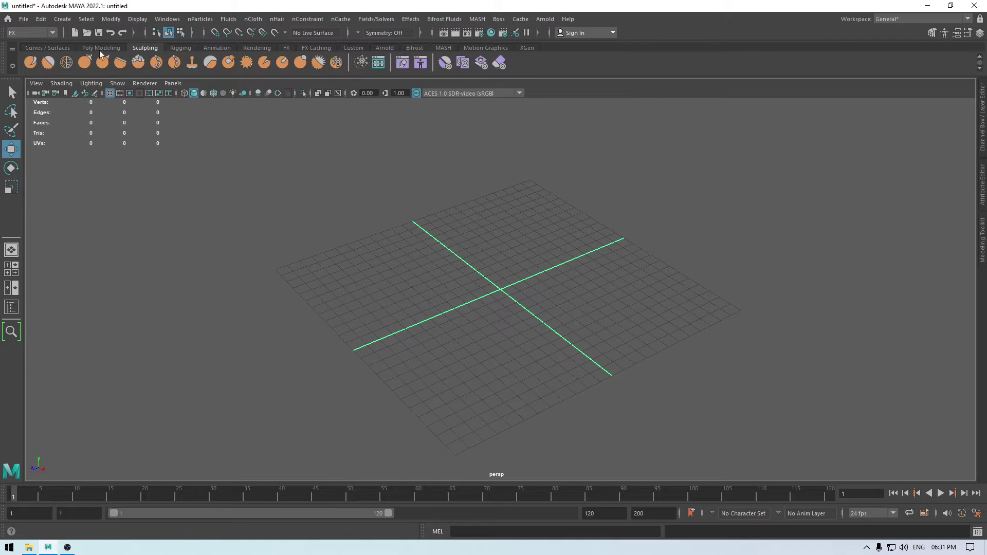
left_click(205, 47)
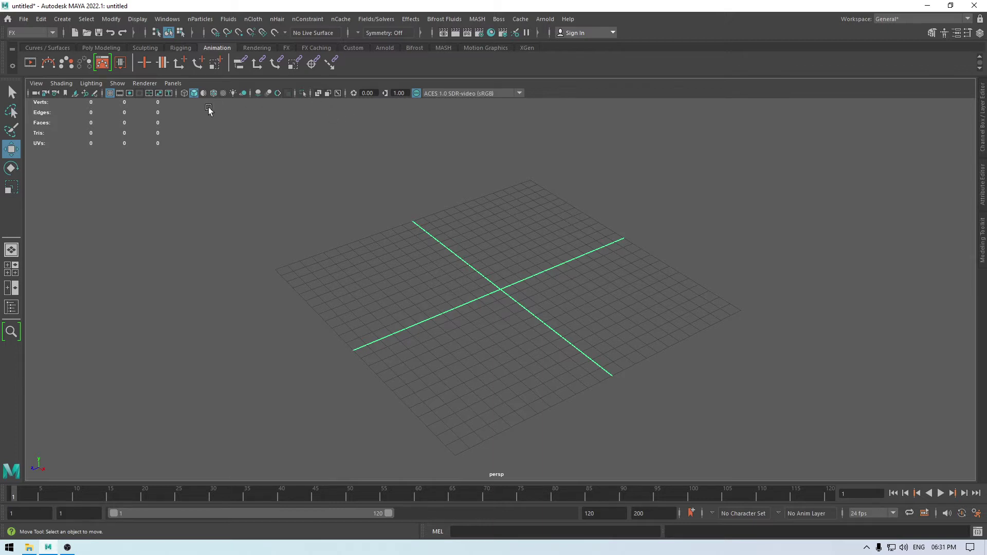
left_click(109, 48)
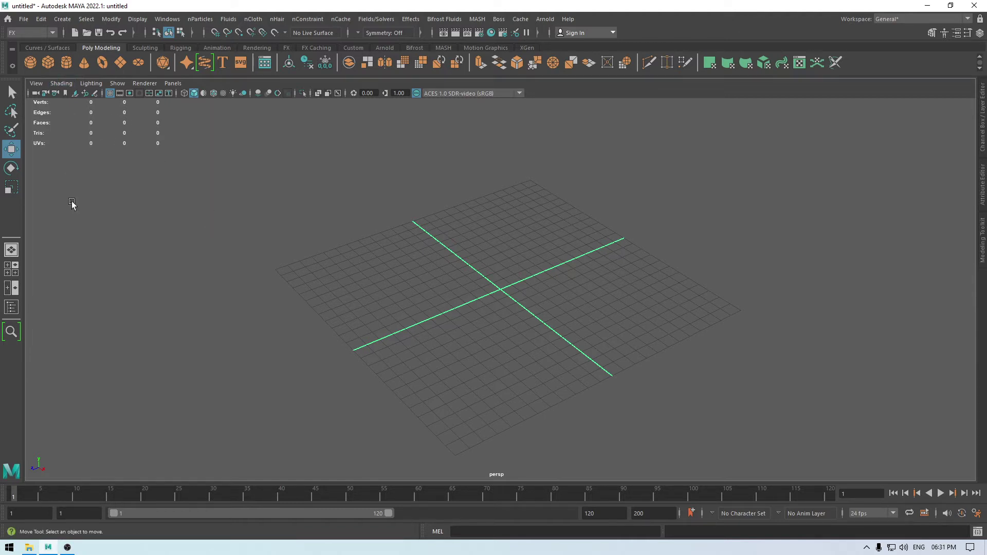
Create a polygon cube at the grid centre, orbit around it, and return to the Select Tool
left_click(51, 62)
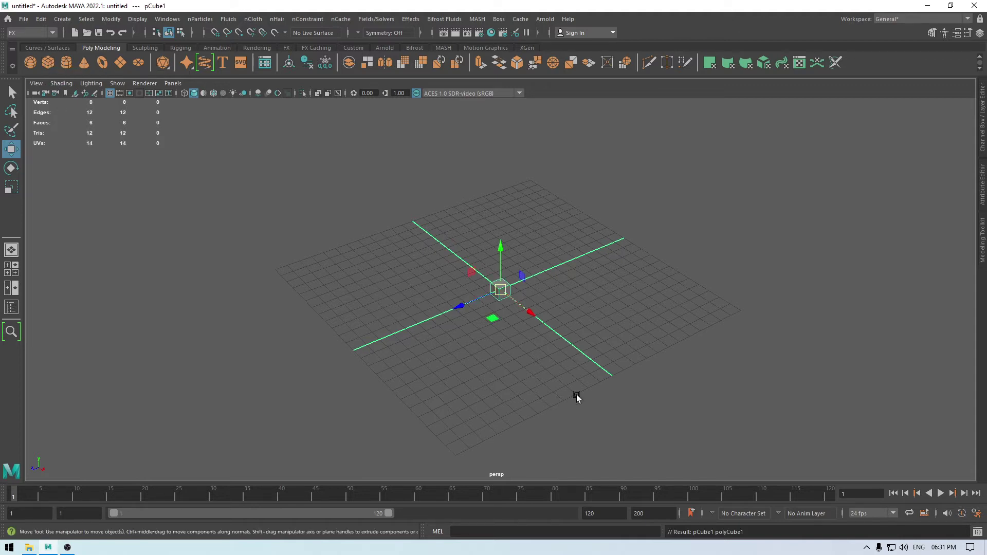
left_click_drag(505, 365, 489, 317, "alt")
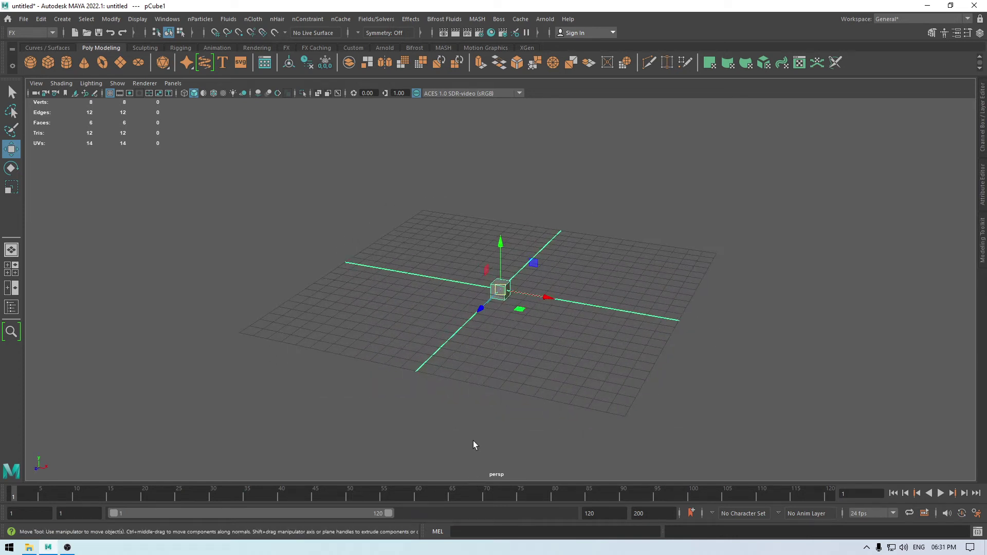
left_click(13, 97)
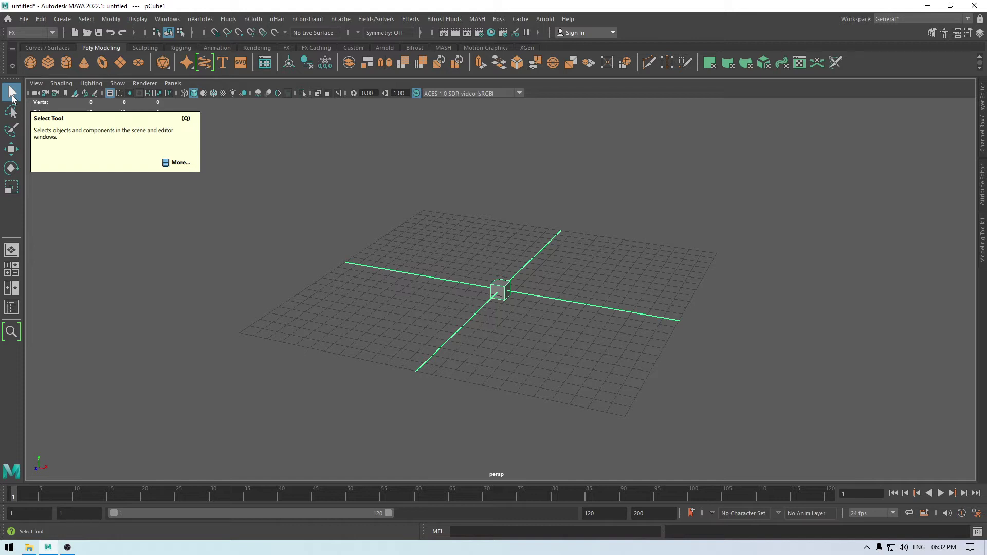
Reselect the cube and try a lasso selection around its left side
left_click(255, 247)
left_click(508, 289)
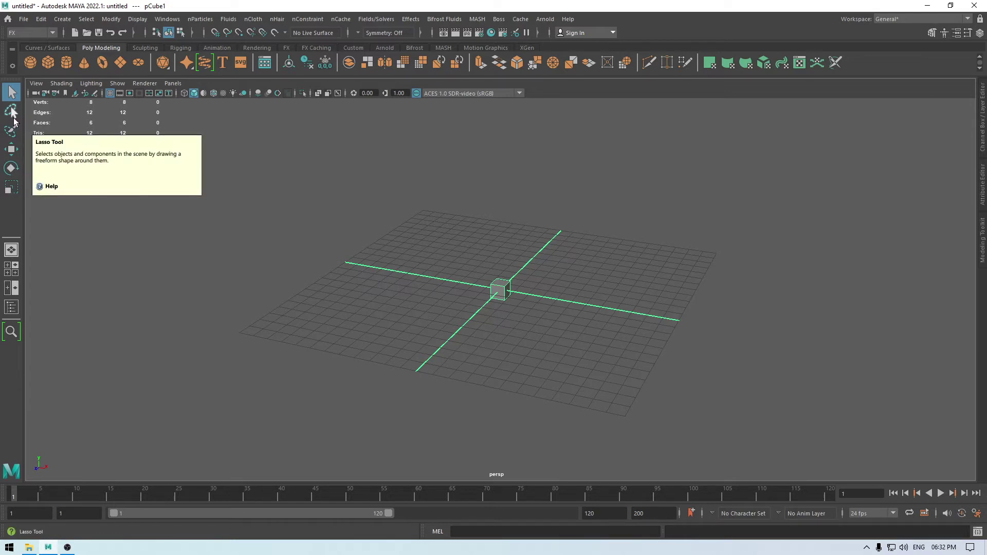
left_click(11, 112)
mouse_move(480, 318)
left_mouse_down()
mouse_move(468, 252)
mouse_move(529, 246)
mouse_move(560, 270)
mouse_move(569, 318)
mouse_move(506, 332)
mouse_move(472, 311)
left_mouse_up()
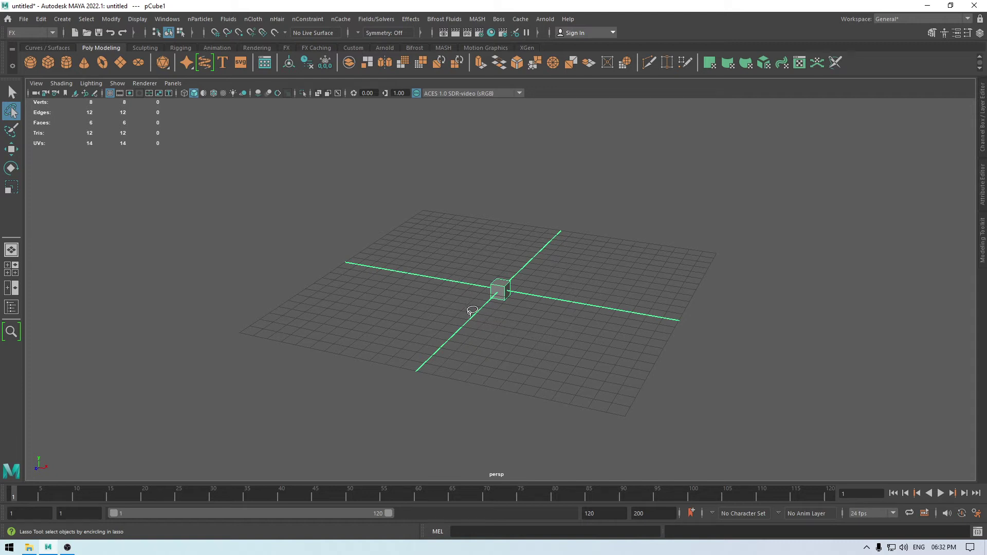
Paint-select two cube vertices, then return to plain selection in Object Mode
left_click(11, 129)
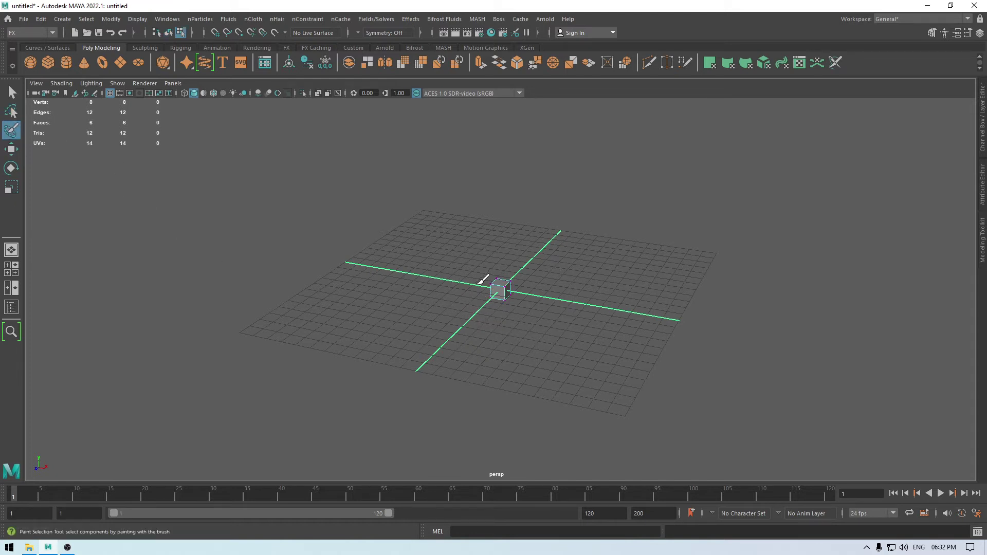
right_click_drag(507, 282, 673, 401, "alt")
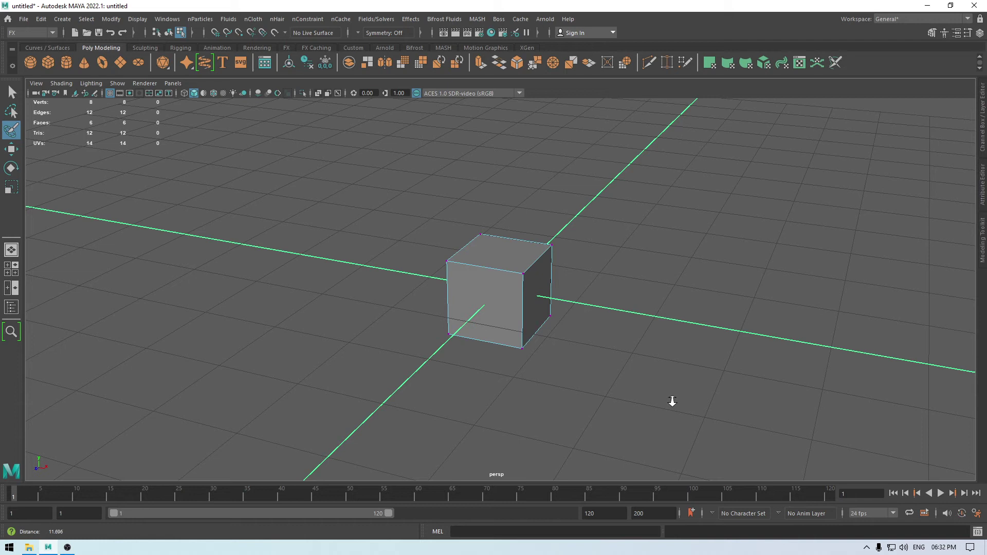
mouse_move(519, 276)
left_mouse_down()
mouse_move(530, 270)
mouse_move(534, 316)
mouse_move(566, 331)
mouse_move(555, 283)
left_mouse_up()
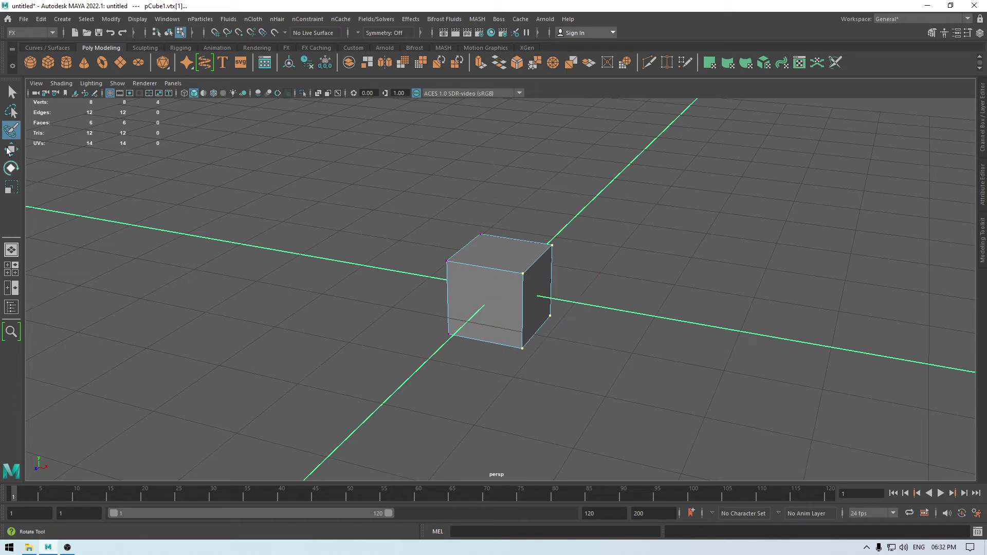
left_click(12, 93)
right_click_drag(461, 268, 529, 199)
Move the cube sideways along X, raise it along Y and pull it toward the viewer along Z
left_click(529, 198)
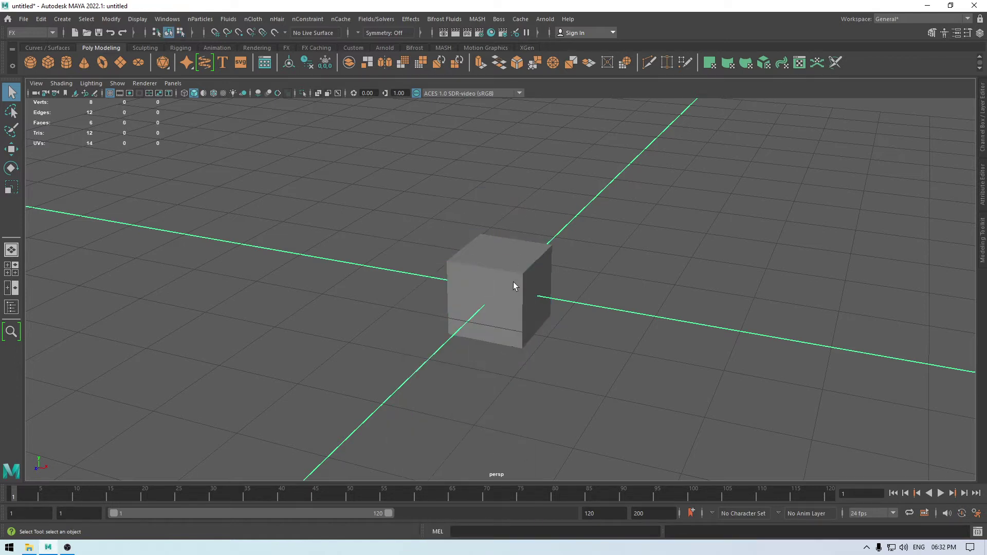
scroll(513, 282, "down", 2)
key("w")
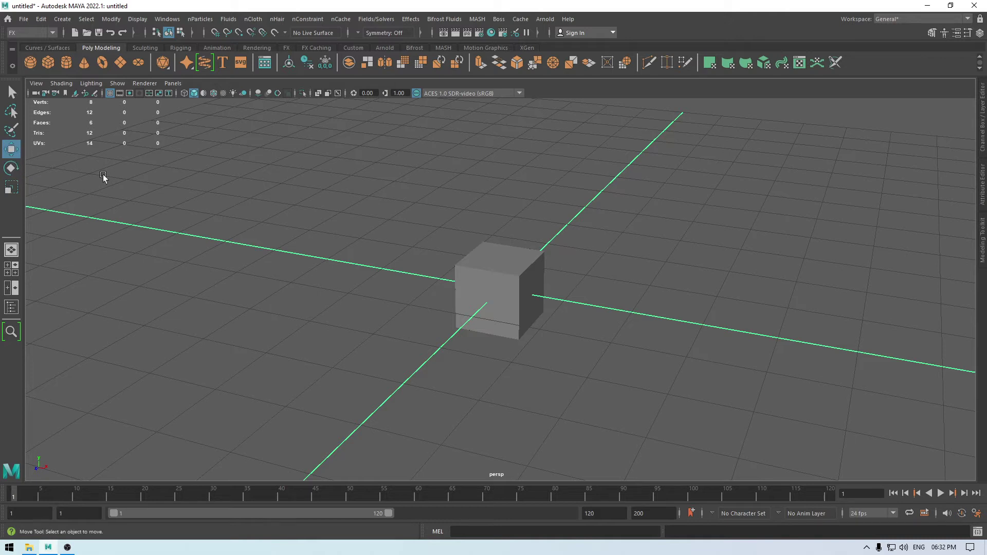
scroll(323, 164, "down", 1)
scroll(323, 163, "down", 1)
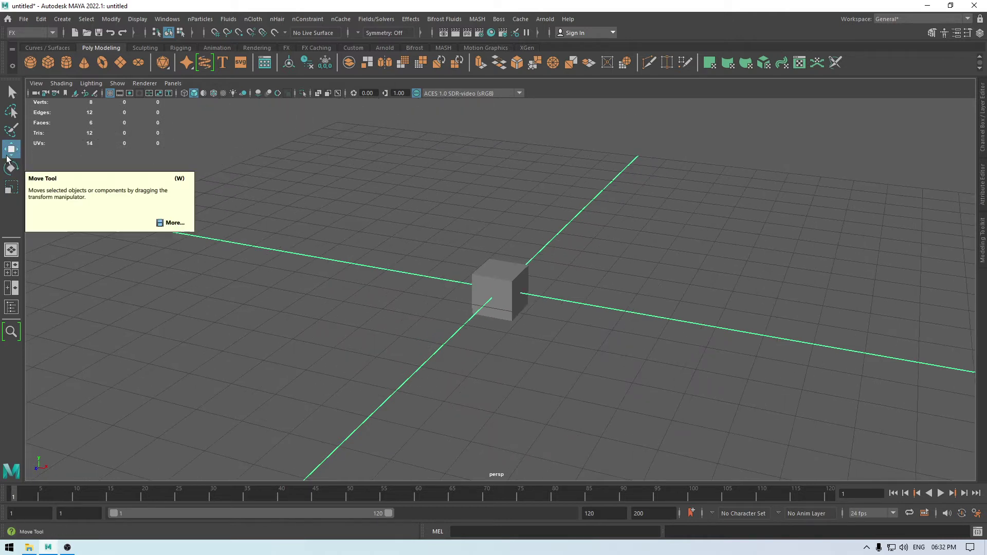
left_click(486, 294)
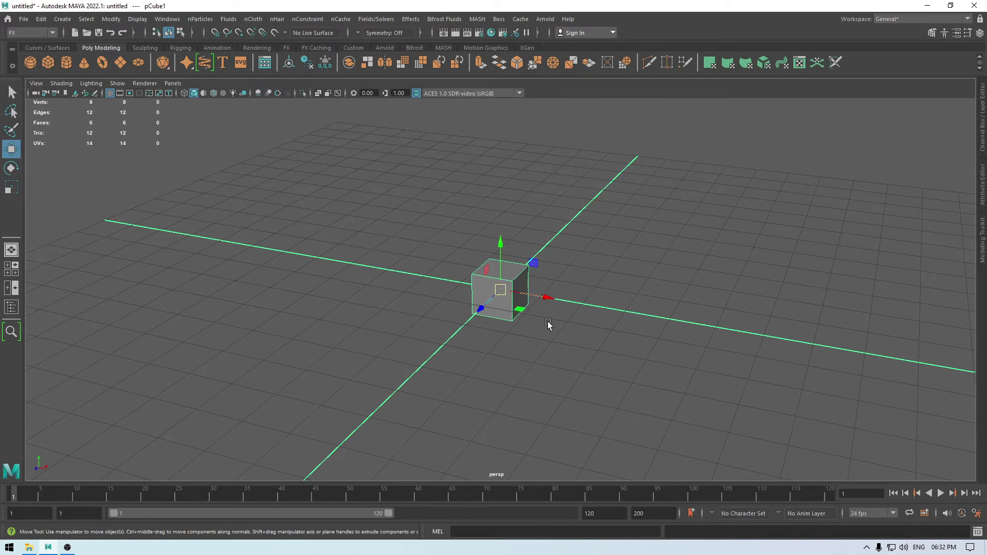
mouse_move(545, 296)
left_mouse_down()
mouse_move(558, 302)
mouse_move(546, 297)
left_mouse_up()
left_click_drag(499, 242, 498, 168)
left_click_drag(475, 230, 395, 295)
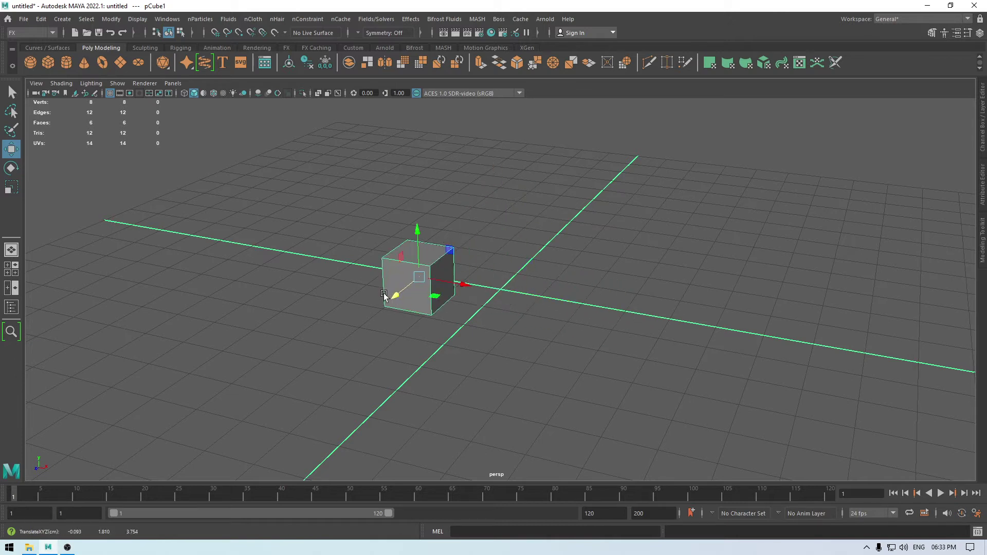
Rotate the cube to an angle, then try scaling it and undo the scaling
left_click(11, 173)
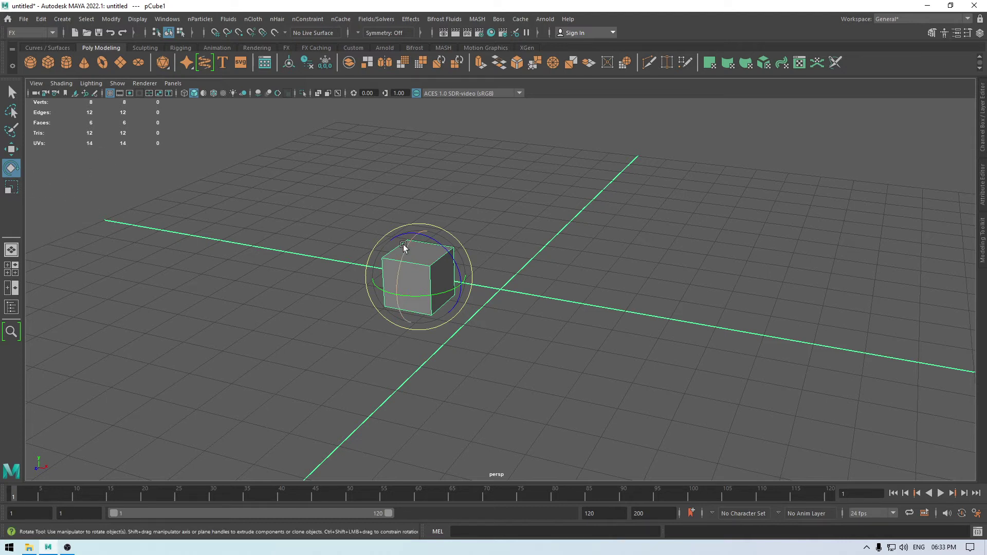
left_click_drag(441, 245, 400, 329)
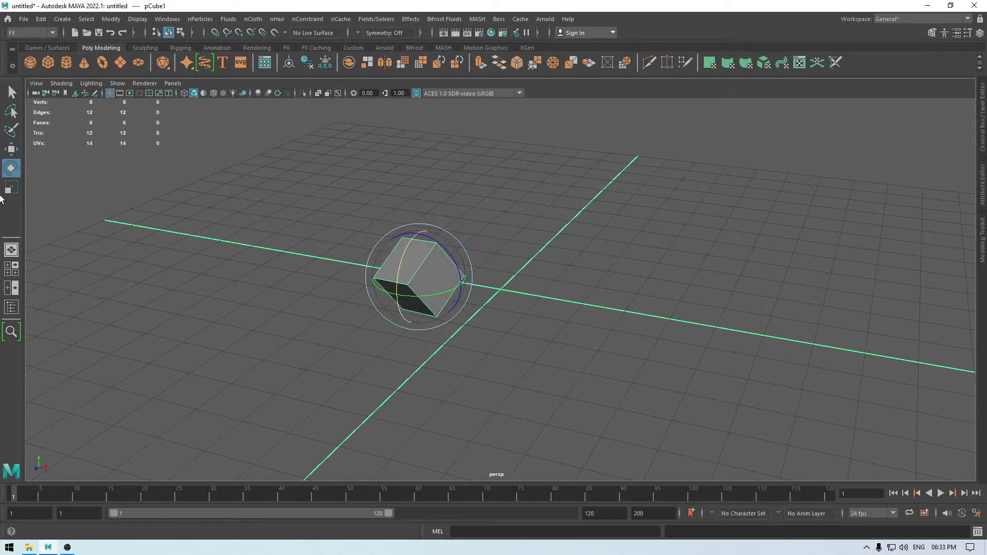
left_click(12, 187)
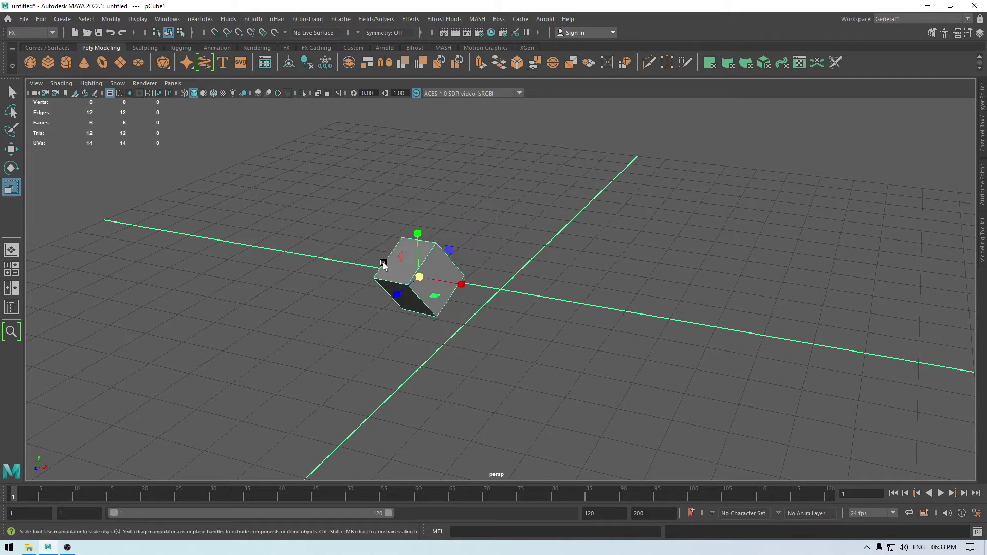
left_click_drag(417, 279, 550, 292)
left_click_drag(419, 234, 416, 167)
left_click_drag(425, 265, 230, 338)
key("ctrl+z")
key("ctrl+z")
key("ctrl+z")
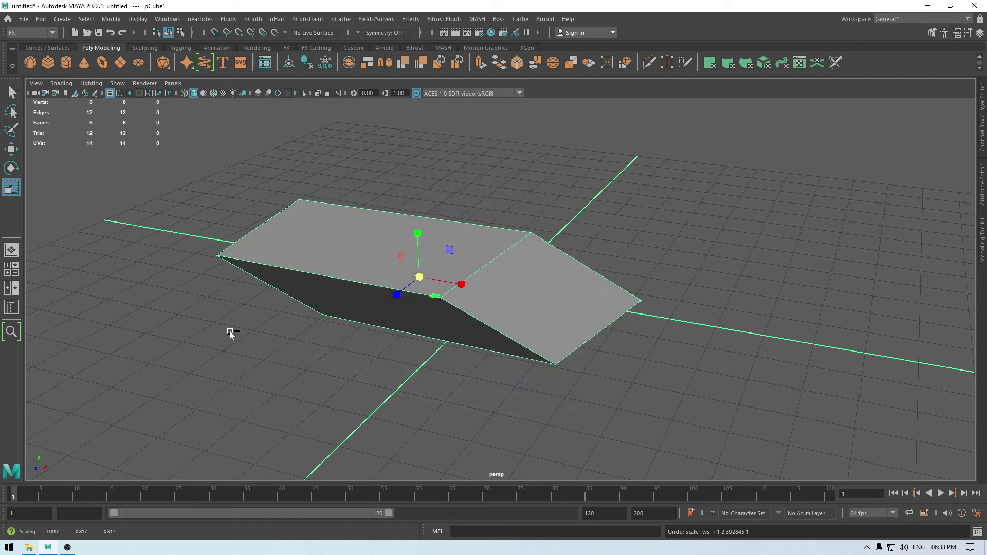
Return to the Move Tool, orbit around the cube and deselect it
key("w")
left_click_drag(418, 379, 368, 293, "alt")
left_click(63, 284)
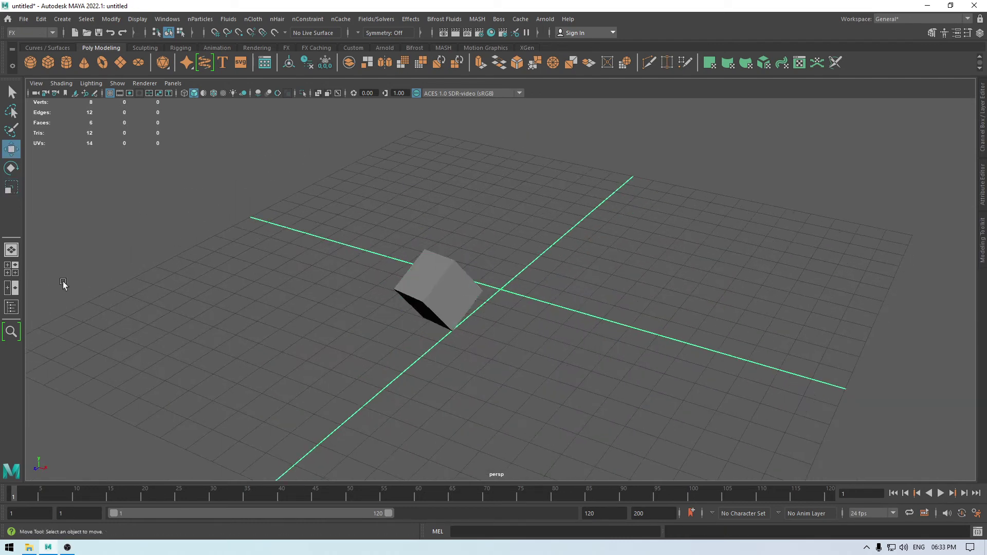
Switch to the Four View, then the Front/Persp layout, and open the Outliner
left_click(15, 272)
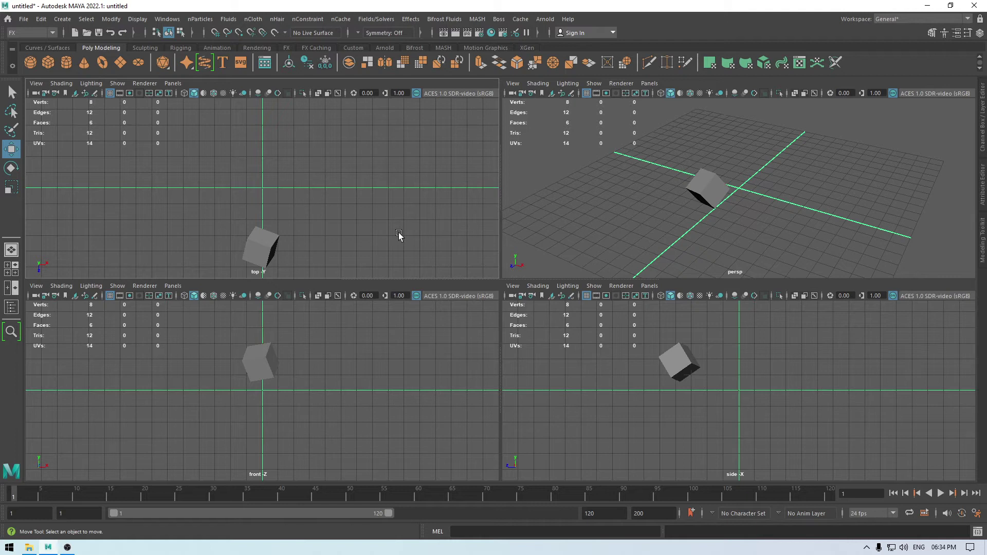
left_click(15, 289)
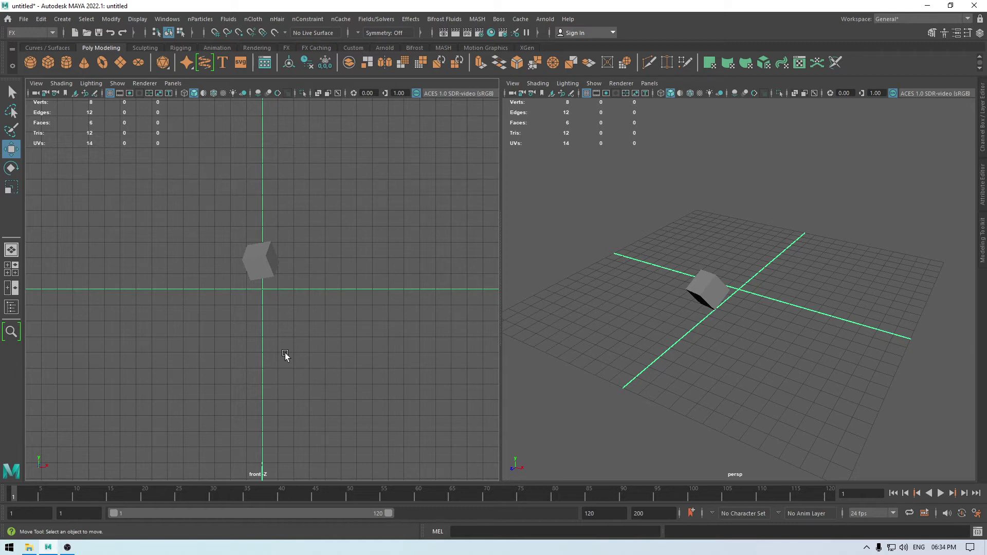
left_click(12, 307)
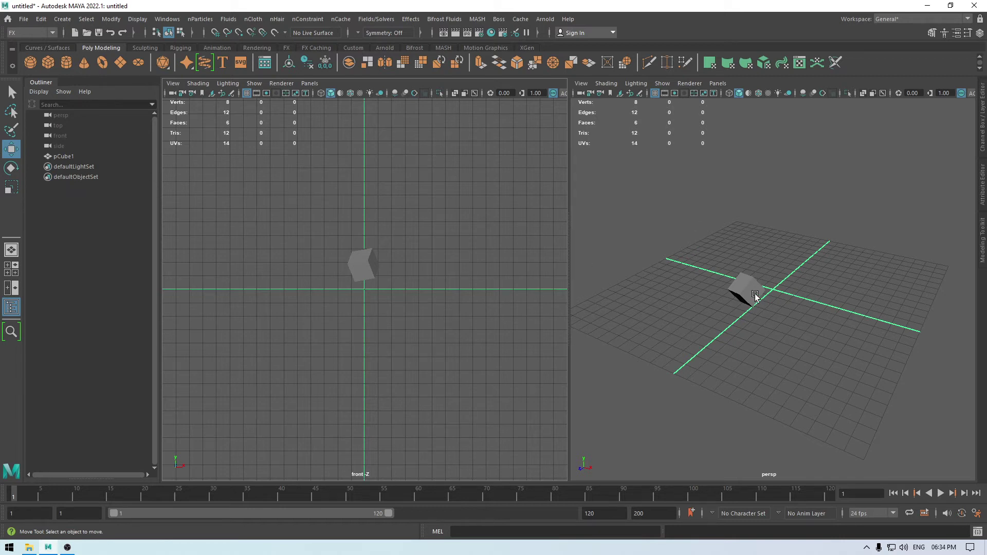
Select pCube1 in the Outliner and open its name for editing
left_click(63, 157)
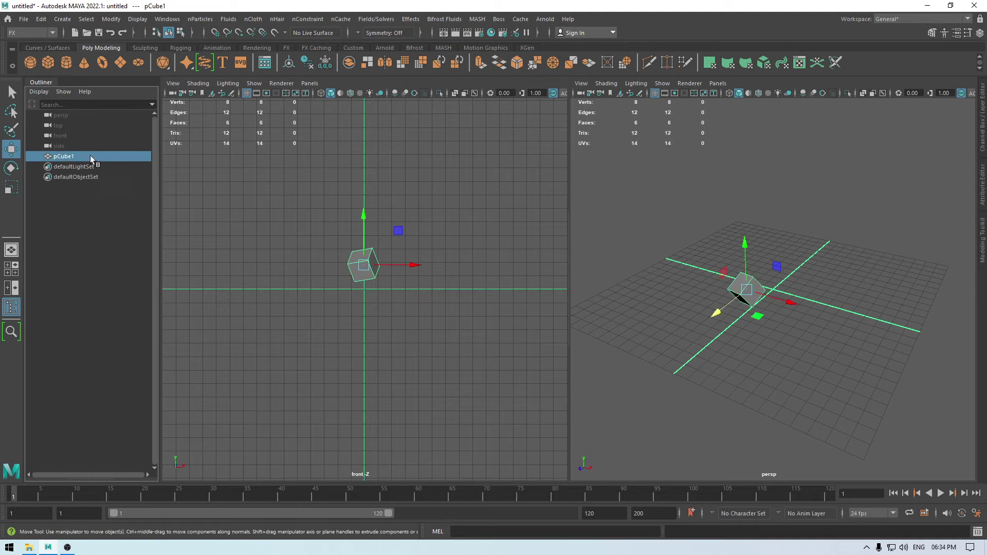
mouse_move(50, 167)
left_mouse_down()
mouse_move(75, 157)
mouse_move(58, 165)
mouse_move(65, 158)
left_mouse_up()
double_click(65, 157)
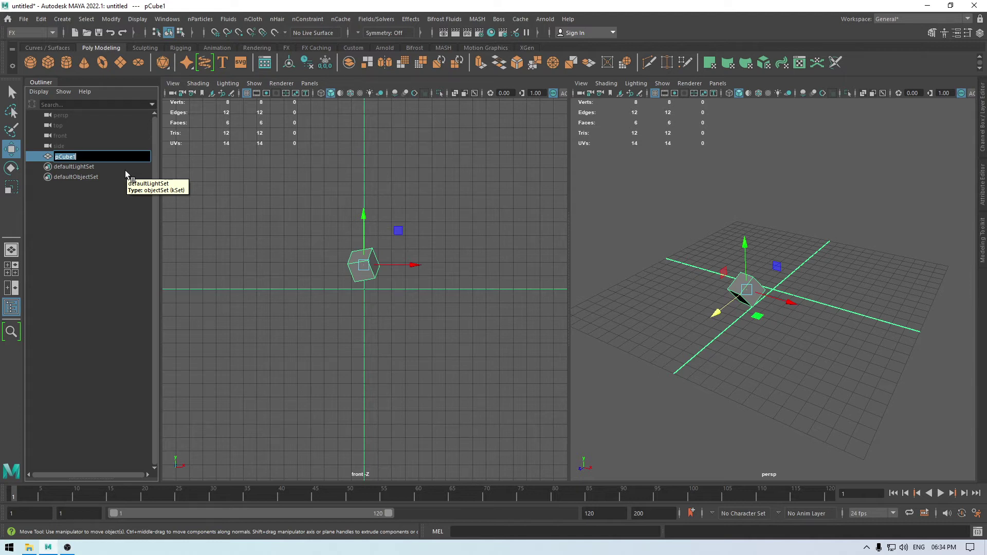
Rename pCube1 to 'Box' and add a polygon torus, pTorus1, to the scene
type("Box")
key("Return")
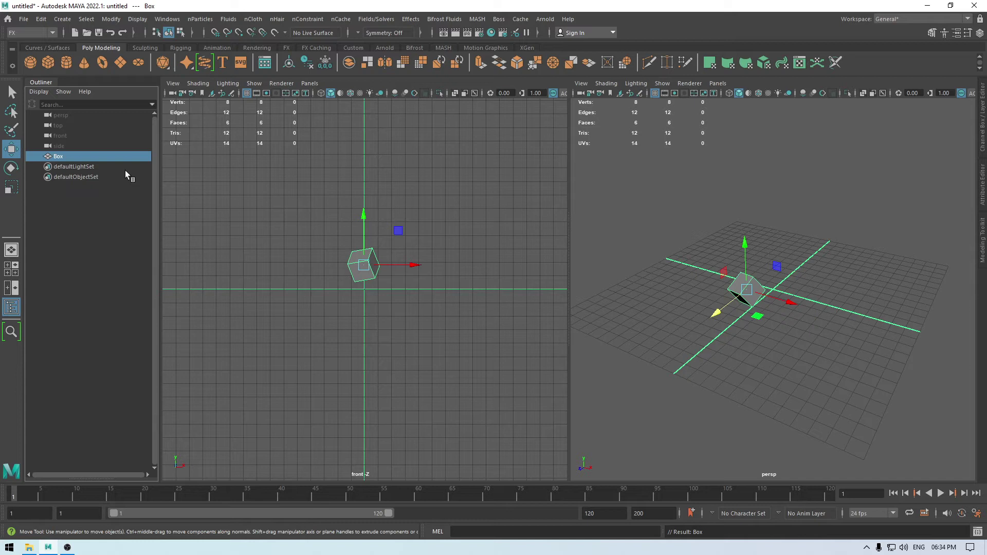
left_click(327, 301)
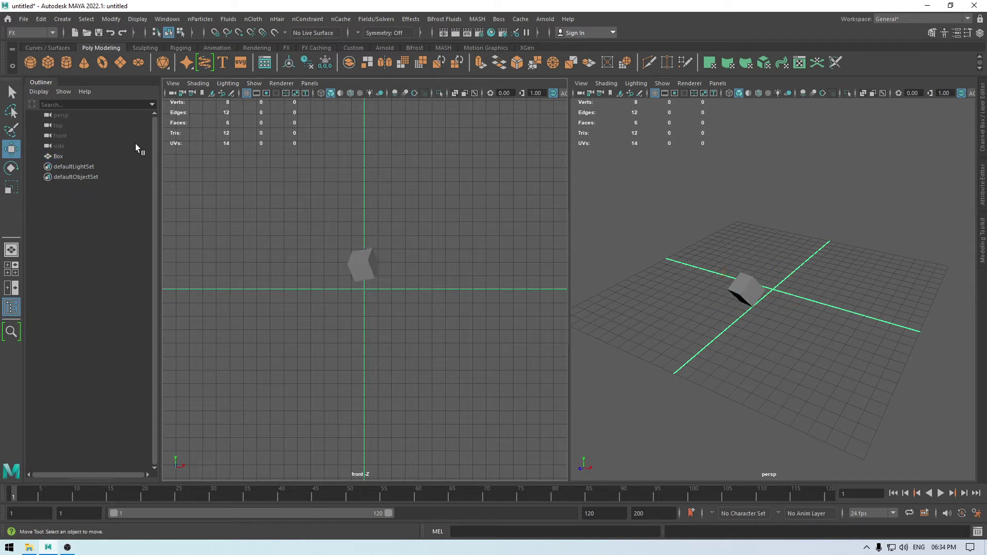
left_click(105, 61)
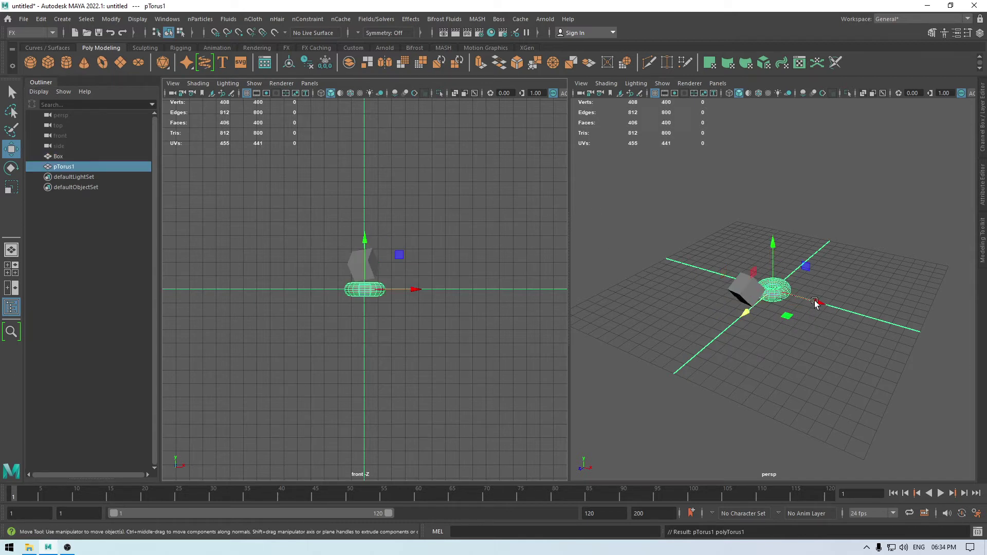
double_click(70, 168)
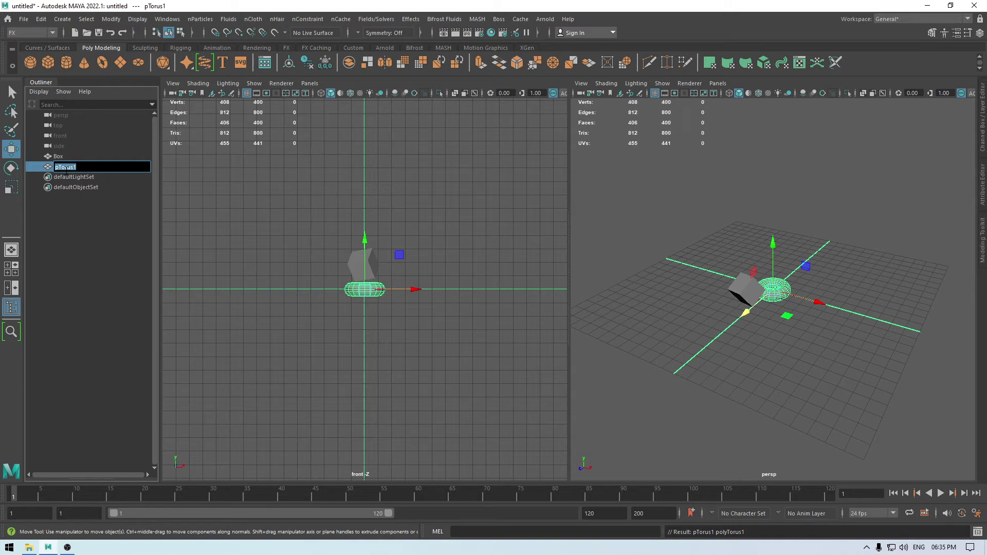
left_click(595, 335)
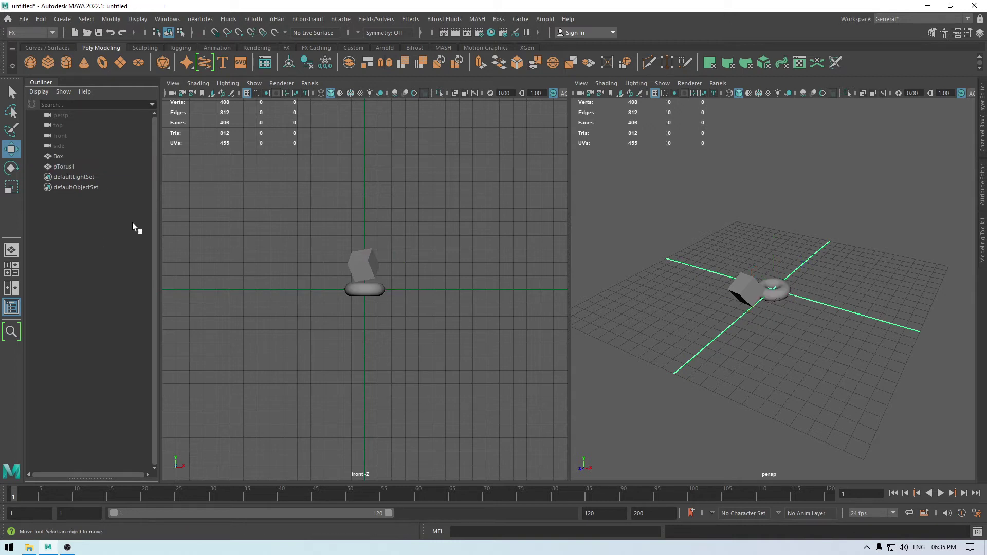
Close the Outliner, then play and stop the animation
left_click(13, 309)
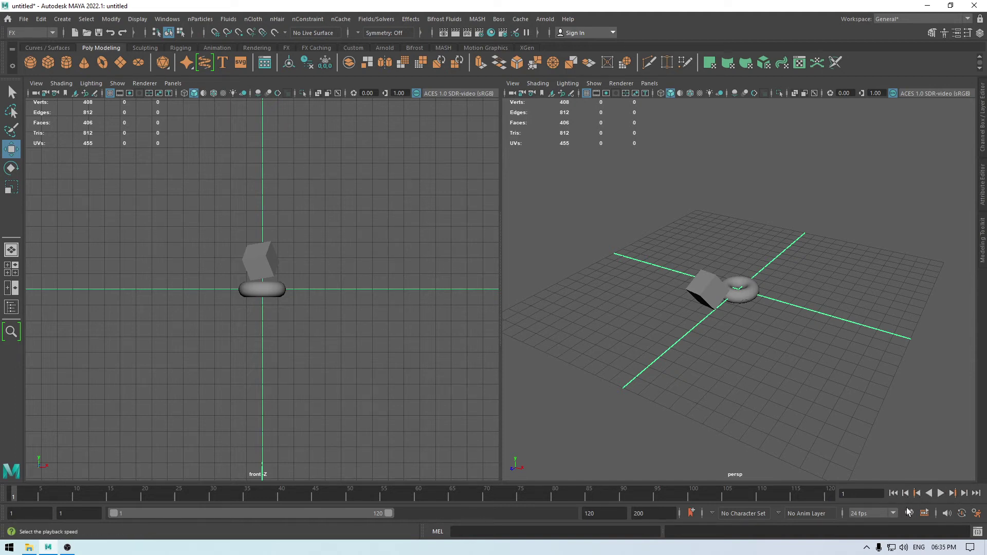
left_click(941, 494)
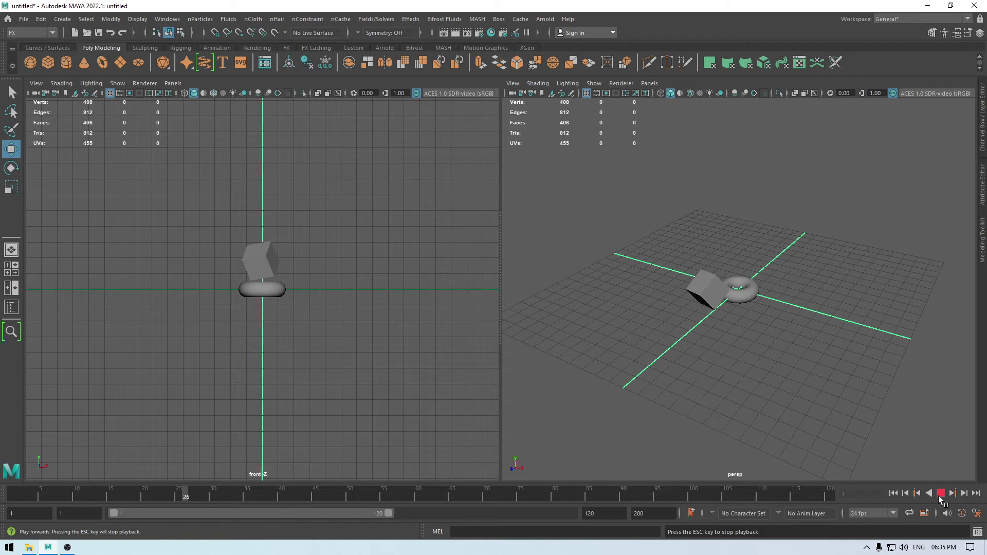
left_click(940, 494)
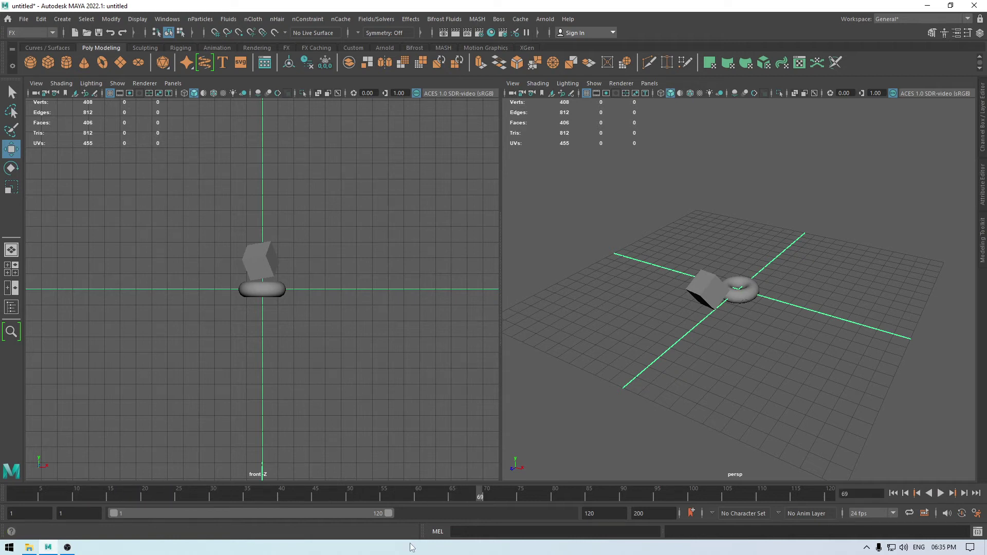
Set the animation end time to 300 and end the playback range at frame 70
left_click_drag(390, 515, 577, 516)
double_click(636, 515)
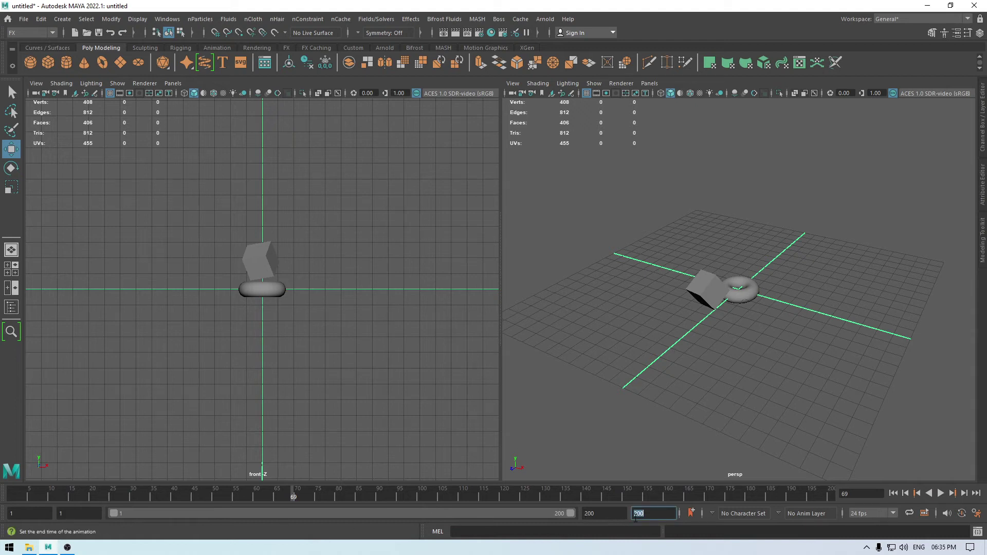
type("300")
key("Return")
left_click_drag(419, 513, 239, 533)
left_click(568, 221)
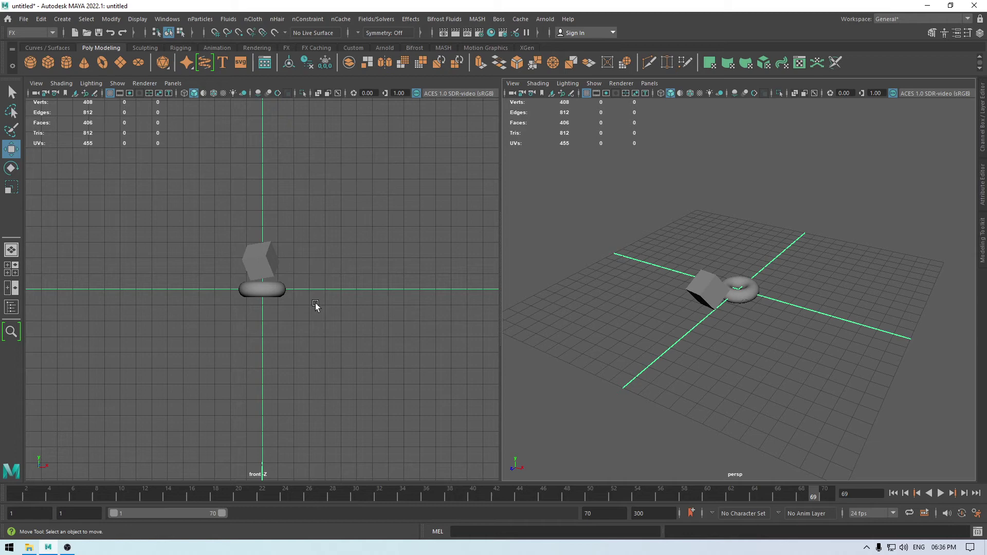
Try the single-perspective and four-view layouts, then maximize and restore the top view
left_click(11, 251)
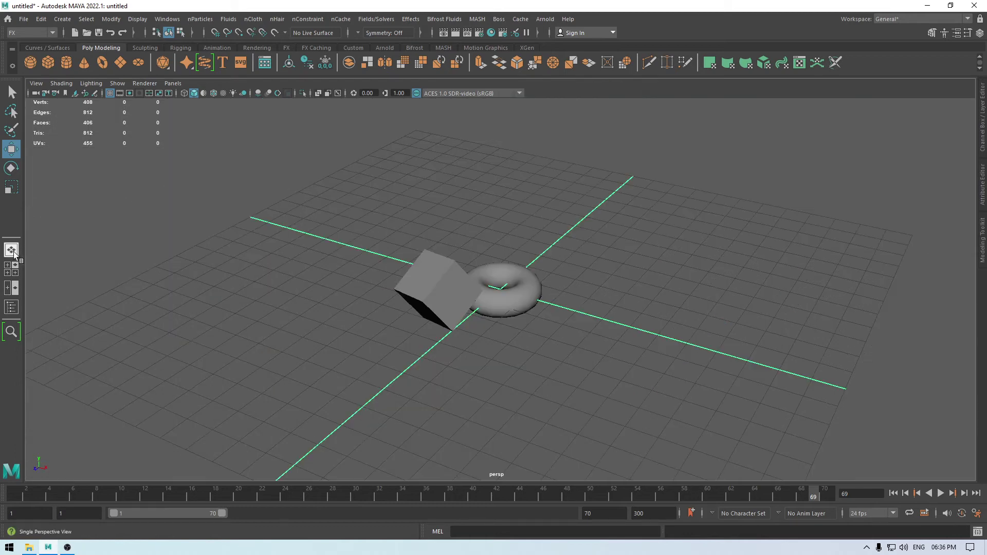
left_click(12, 277)
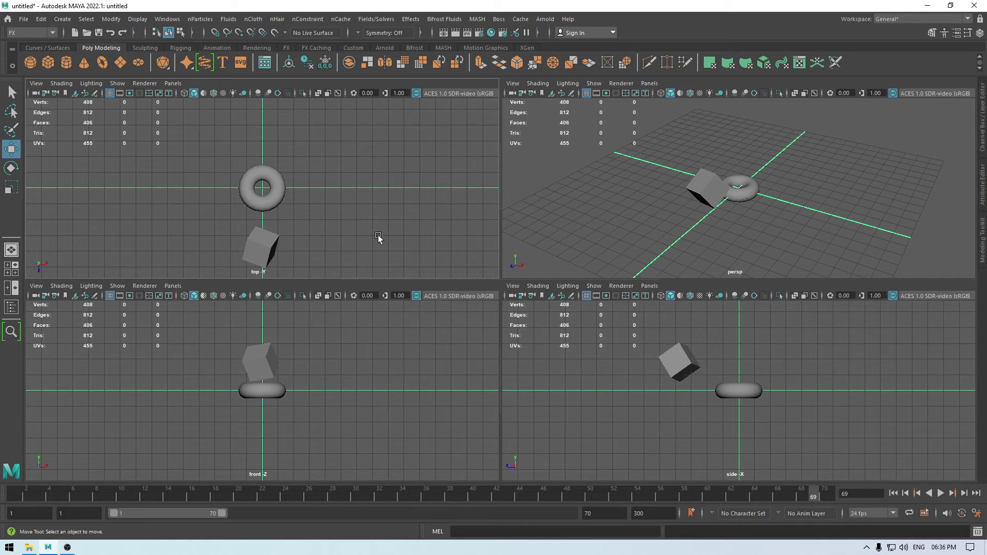
key("space")
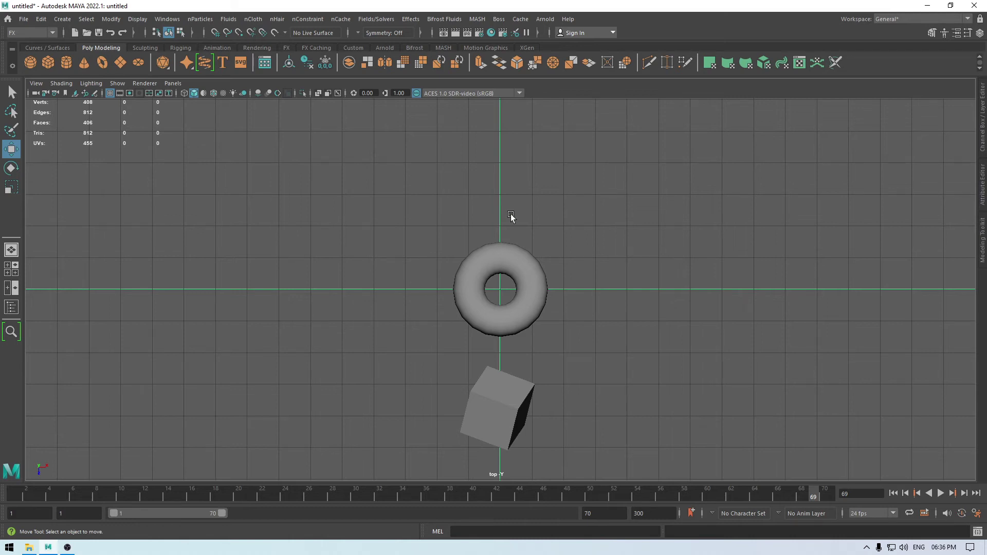
key("space")
Maximize the perspective panel to fill the viewport and tumble the view slightly
left_click(629, 213)
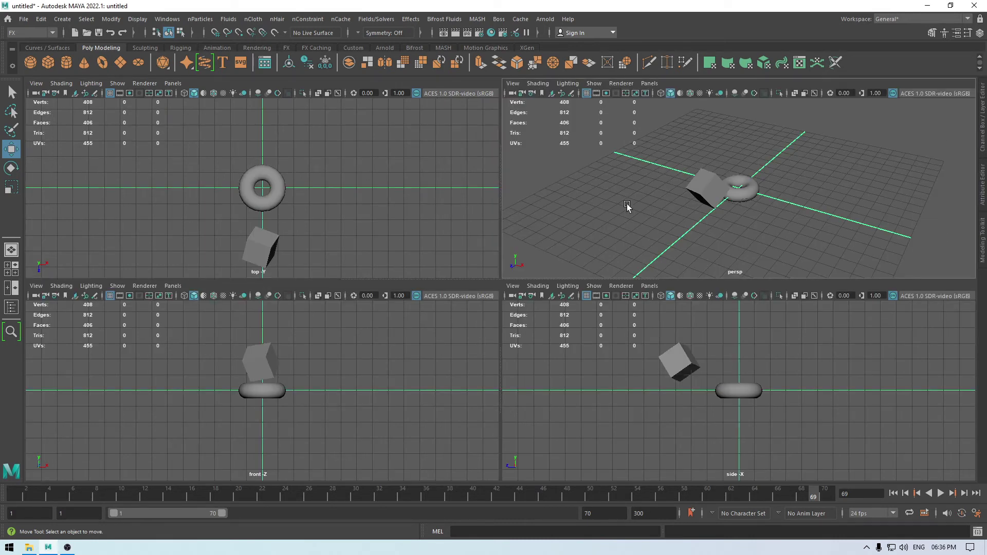
key("space")
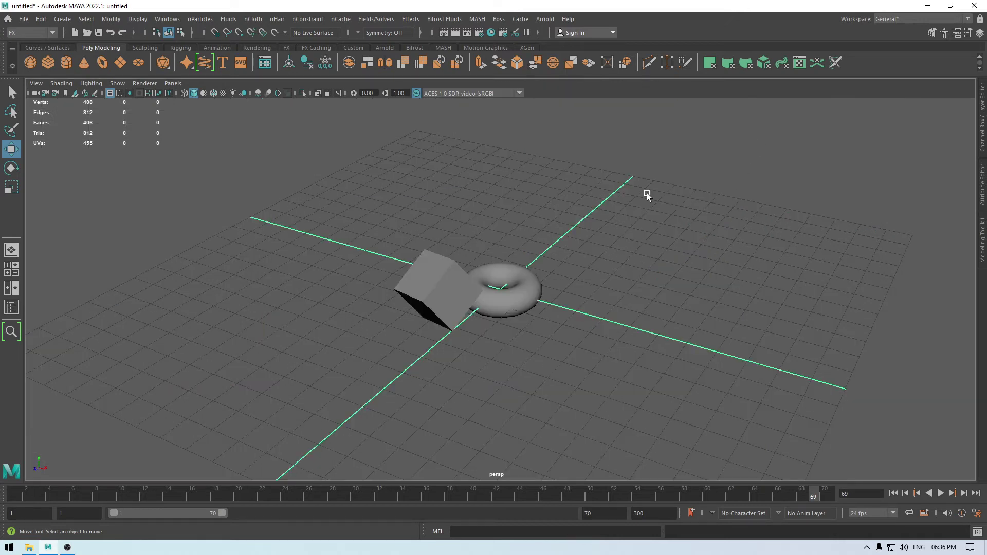
left_click_drag(694, 236, 684, 222, "alt")
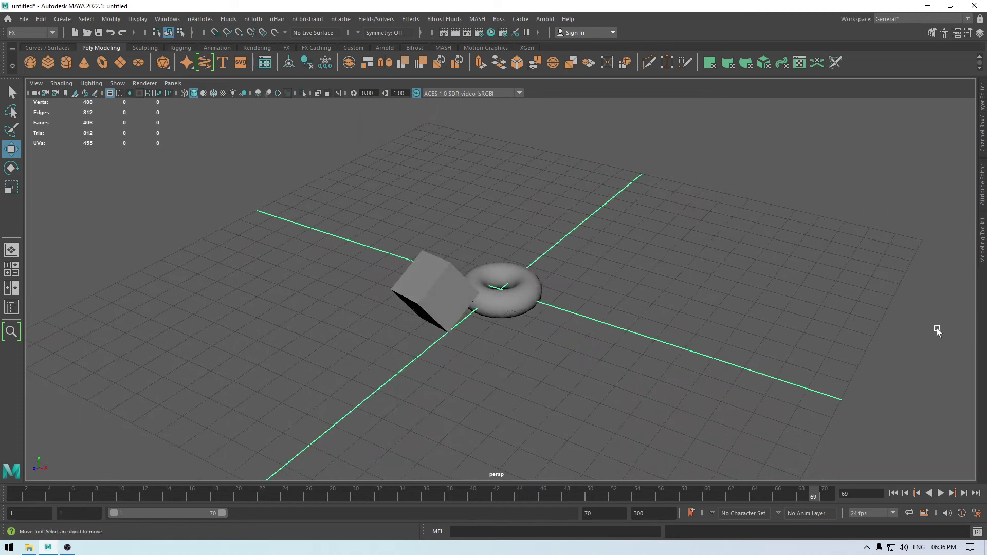
Select pTorus1, drag its Translate Y upward, then set Translate Y to 5 in the Channel Box
left_click(984, 124)
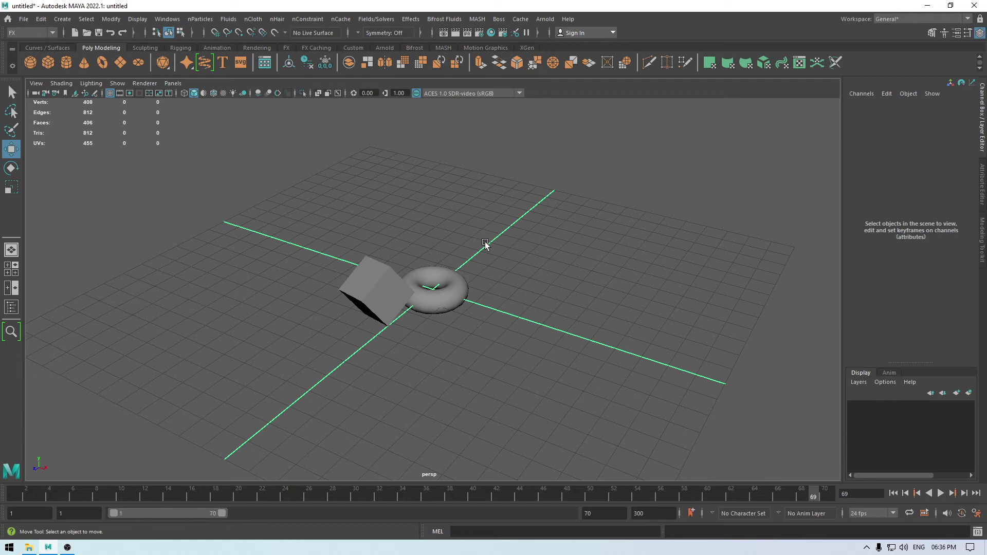
left_click(458, 291)
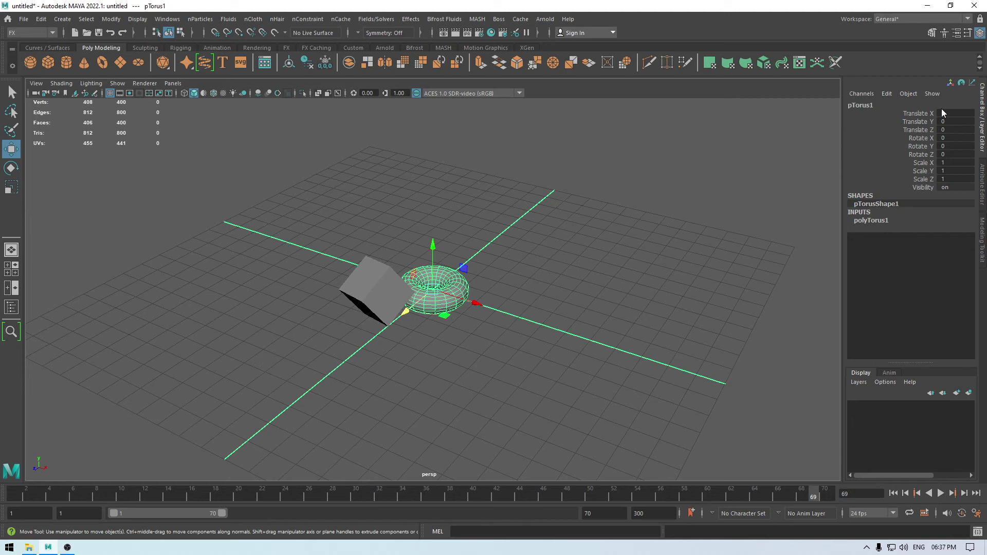
left_click(929, 122)
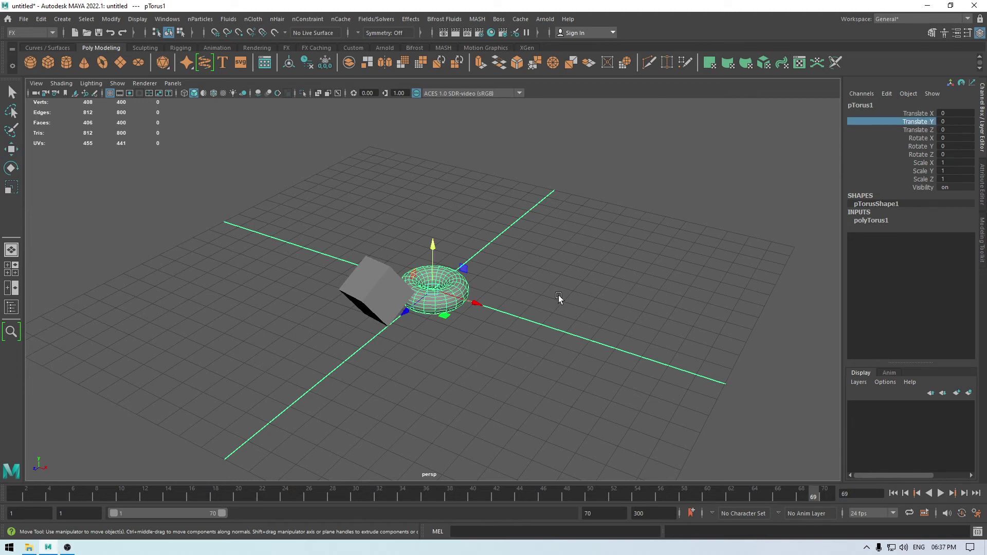
middle_click_drag(558, 295, 613, 294)
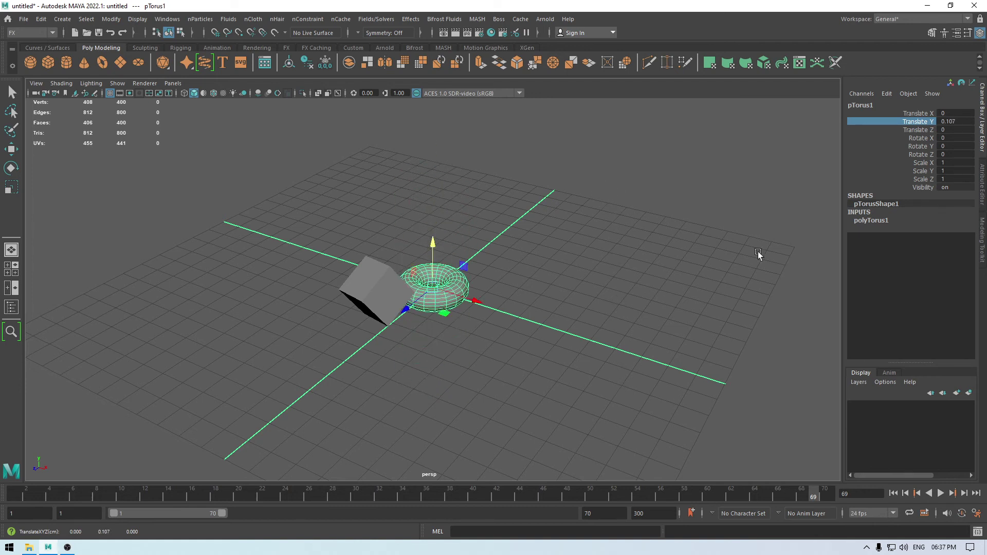
left_click(949, 121)
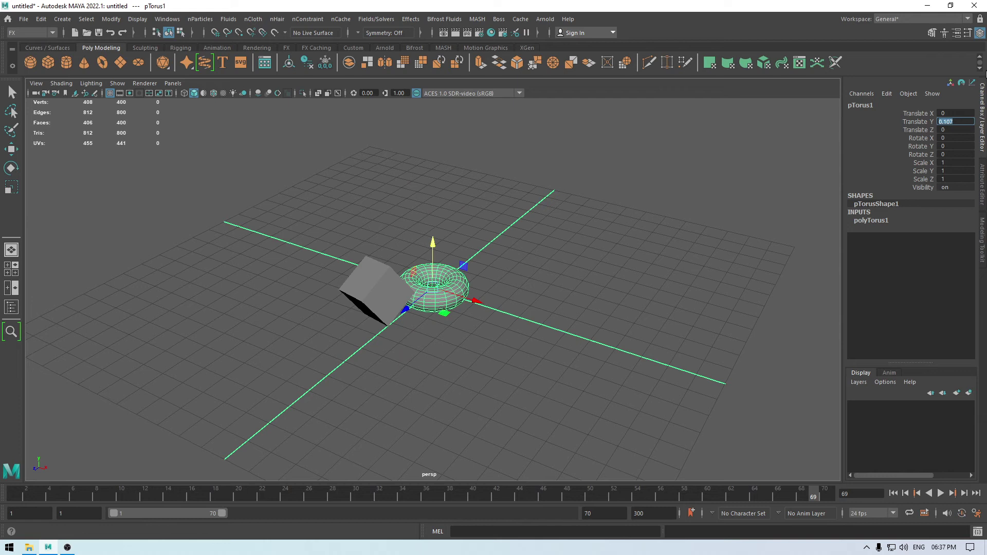
type("5")
key("Return")
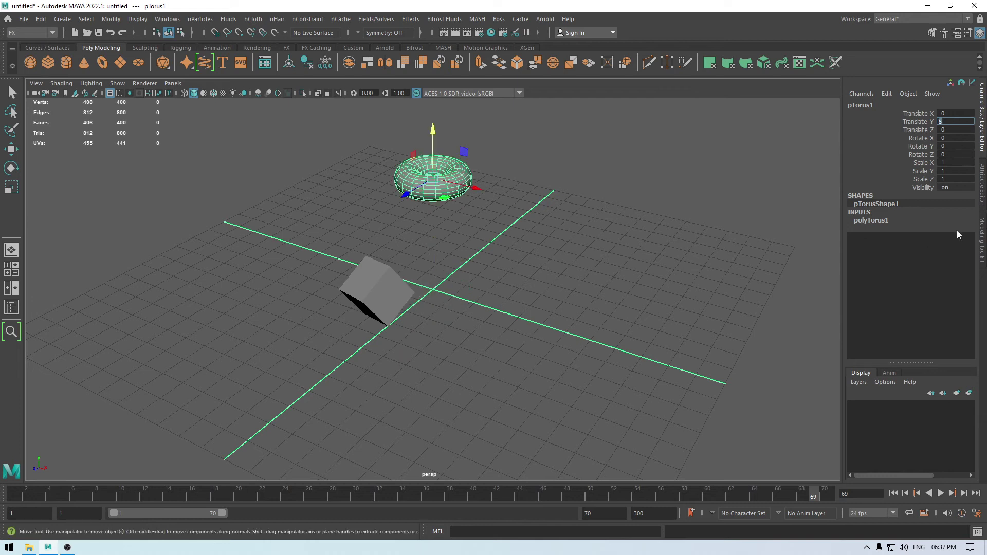
Flatten the torus with the Scale Y virtual slider, then undo the change
left_click(925, 172)
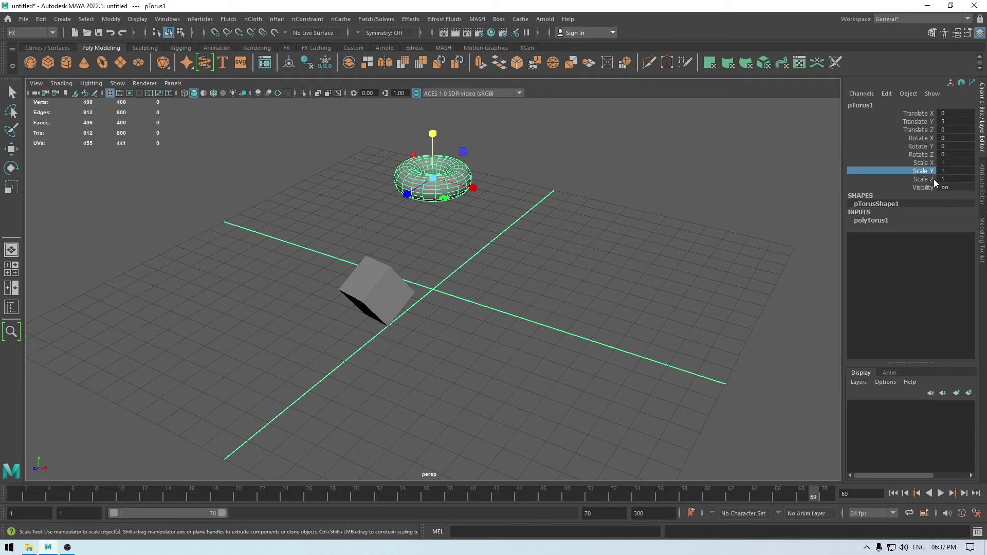
middle_click(629, 228)
mouse_move(585, 210)
middle_mouse_down()
mouse_move(712, 263)
mouse_move(397, 222)
mouse_move(48, 202)
mouse_move(452, 272)
mouse_move(572, 267)
mouse_move(573, 128)
mouse_move(584, 293)
mouse_move(581, 221)
middle_mouse_up()
key("ctrl+z")
Set Scale Y to 2 and undo it, then show the Modeling Toolkit with the Move tool active
left_click(967, 171)
type("2")
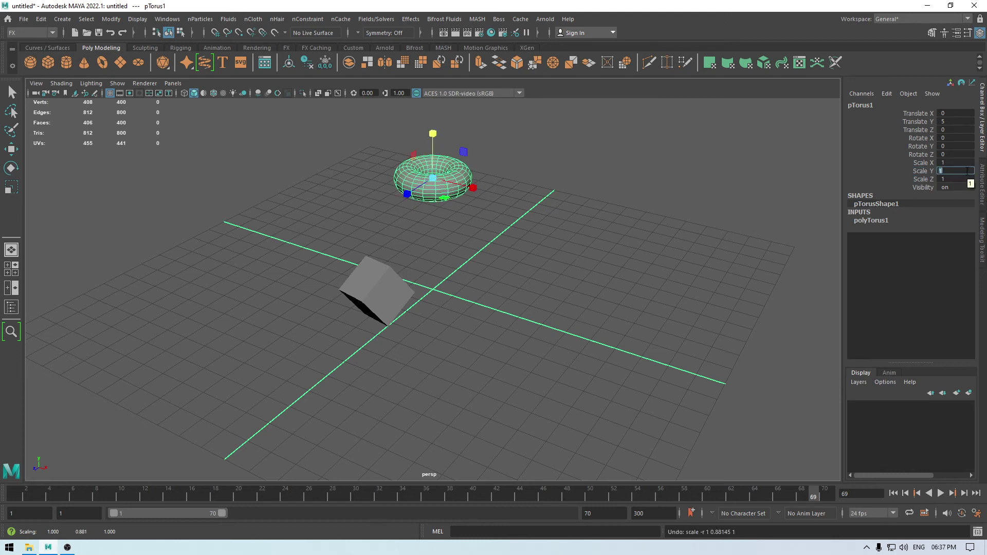
key("Return")
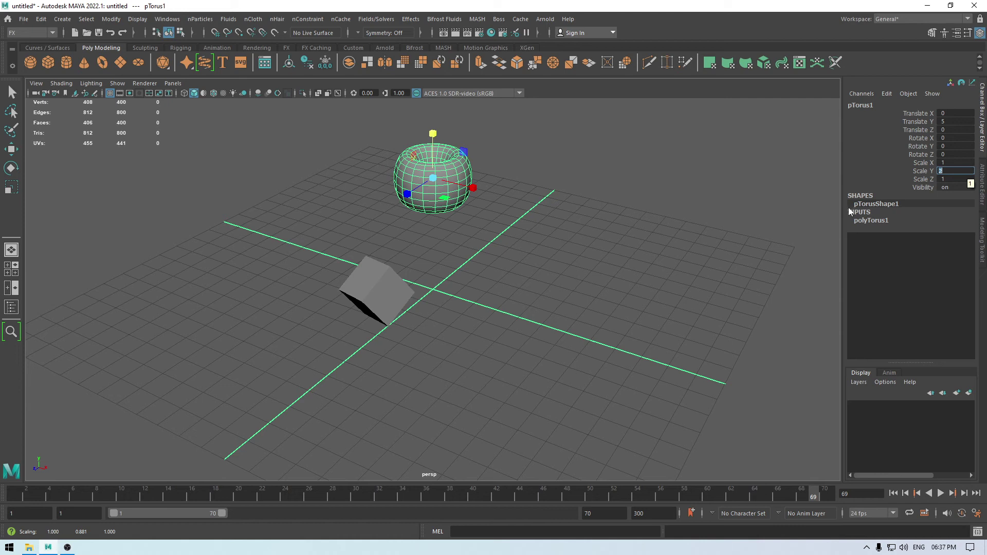
left_click(860, 180)
key("ctrl+z")
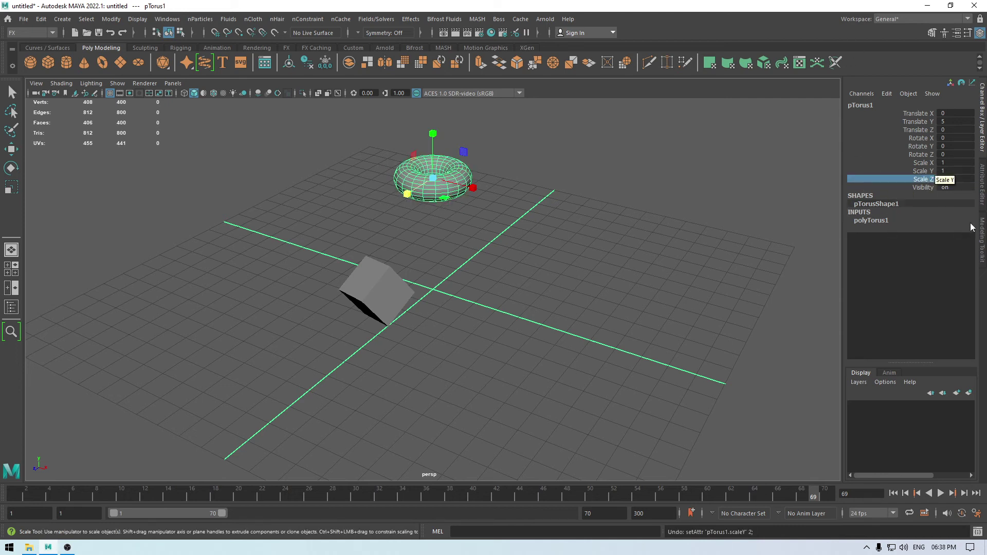
left_click(983, 231)
key("w")
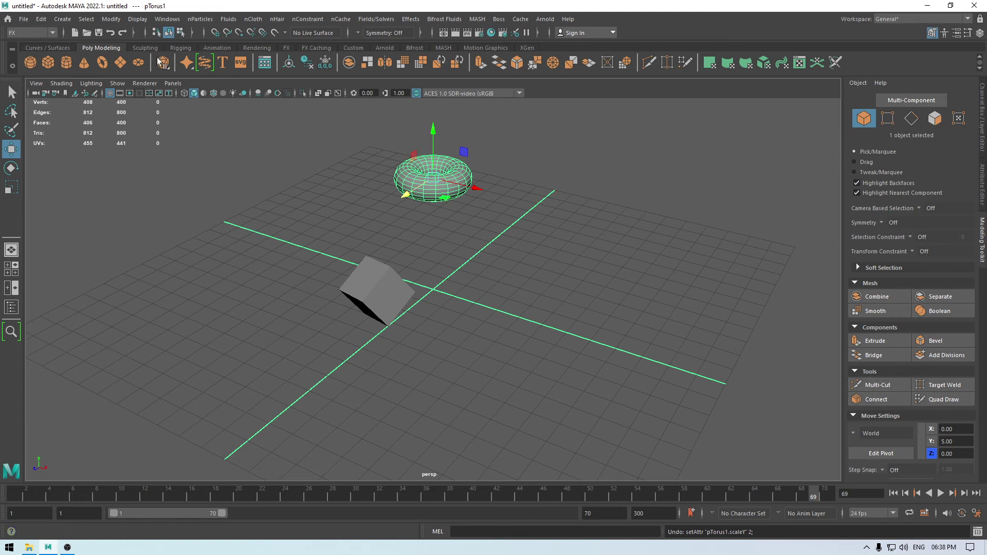
Switch to the Modeling menu set and browse the Mesh and Edit Mesh menus
left_click(30, 35)
left_click(31, 45)
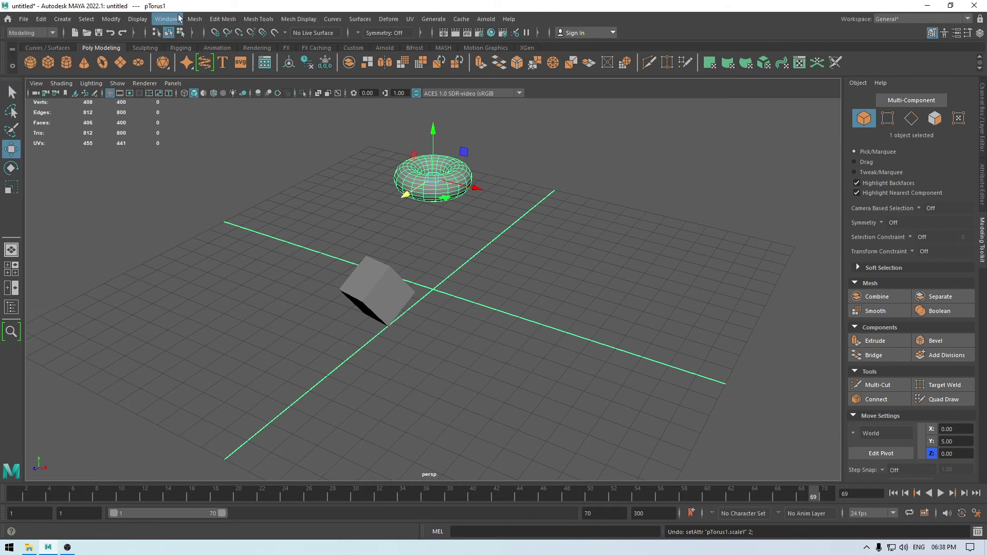
left_click(195, 19)
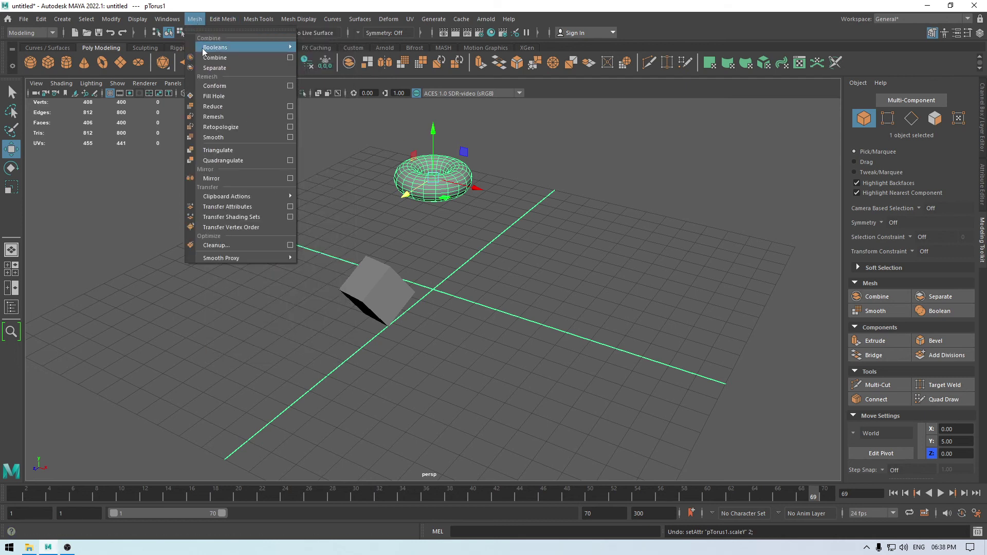
mouse_move(210, 52)
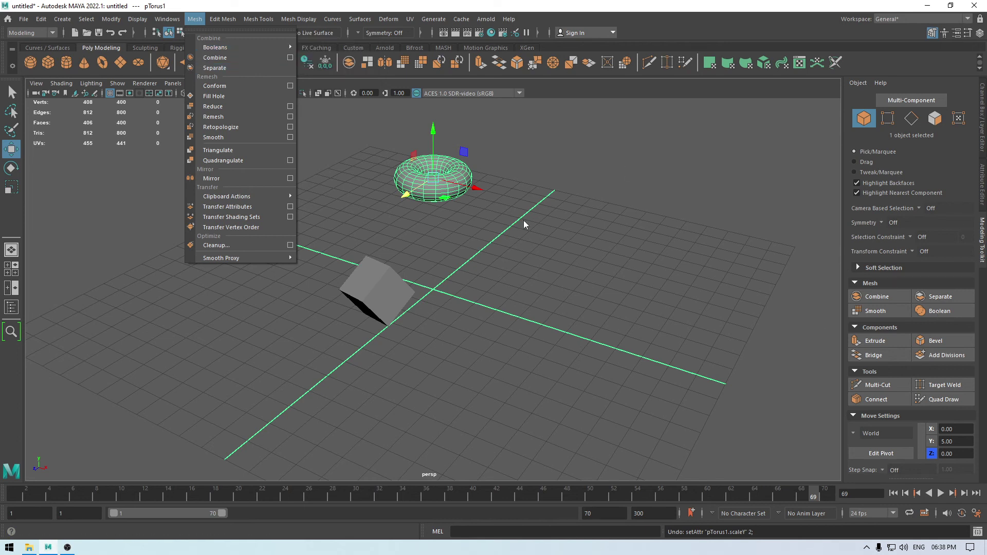
mouse_move(223, 19)
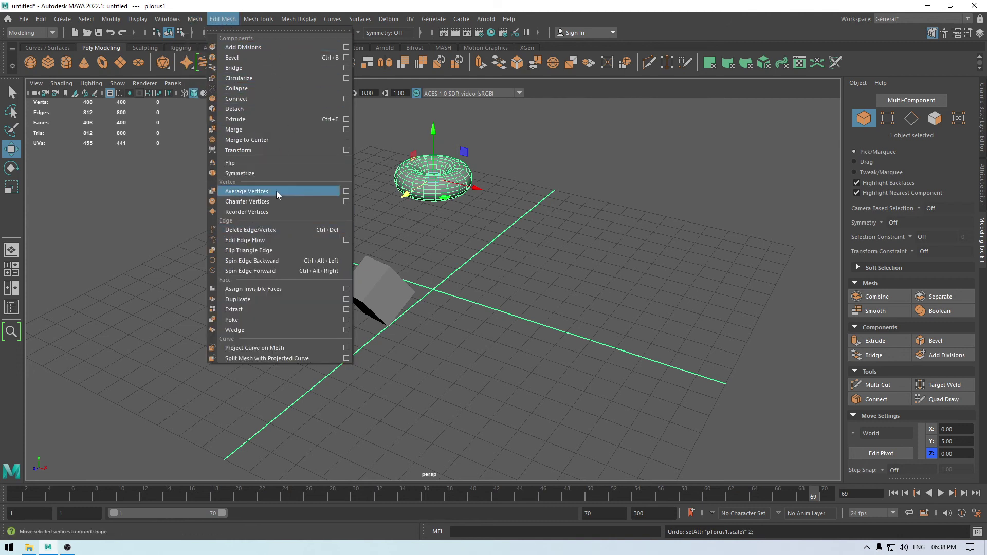
Close the menu, deselect the torus, and show the Attribute Editor panel
left_click(525, 155)
left_click(528, 154)
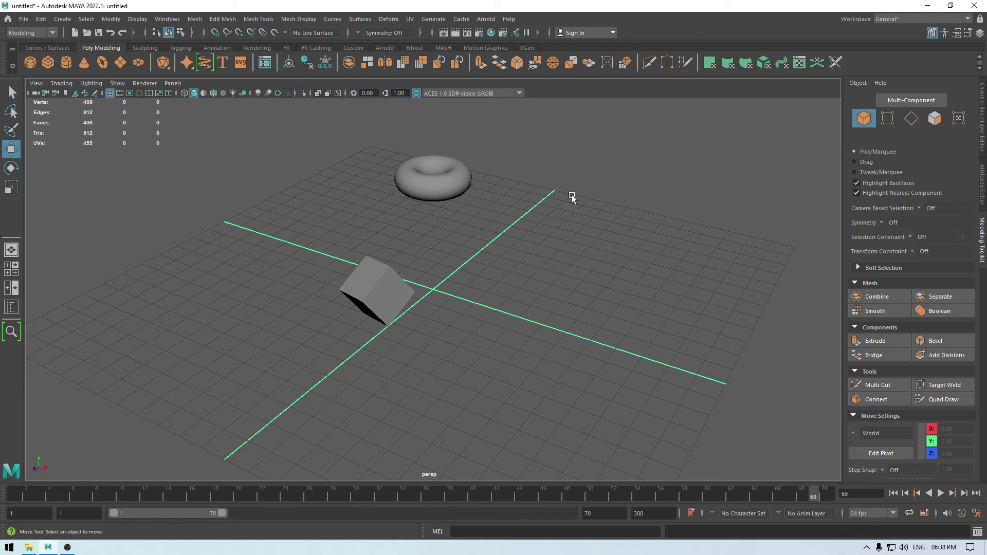
left_click(982, 183)
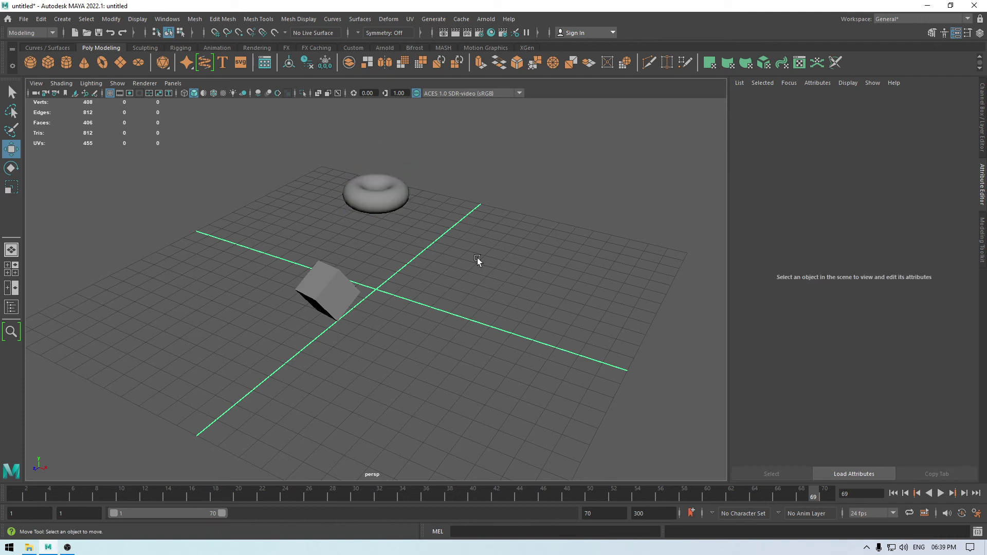
Select the torus, show its blinn1 material settings, and frame it in the view
left_click_drag(453, 166, 333, 225)
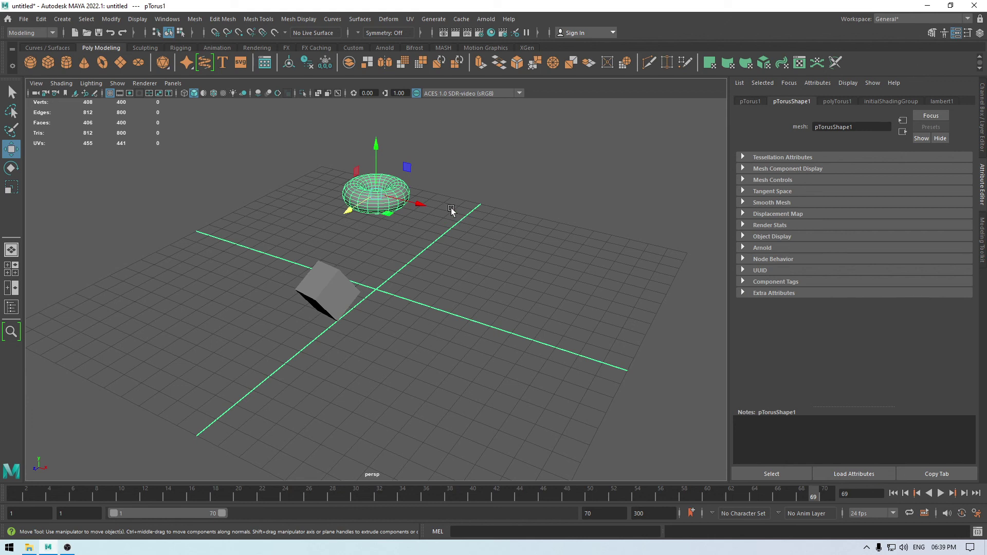
left_click(414, 197)
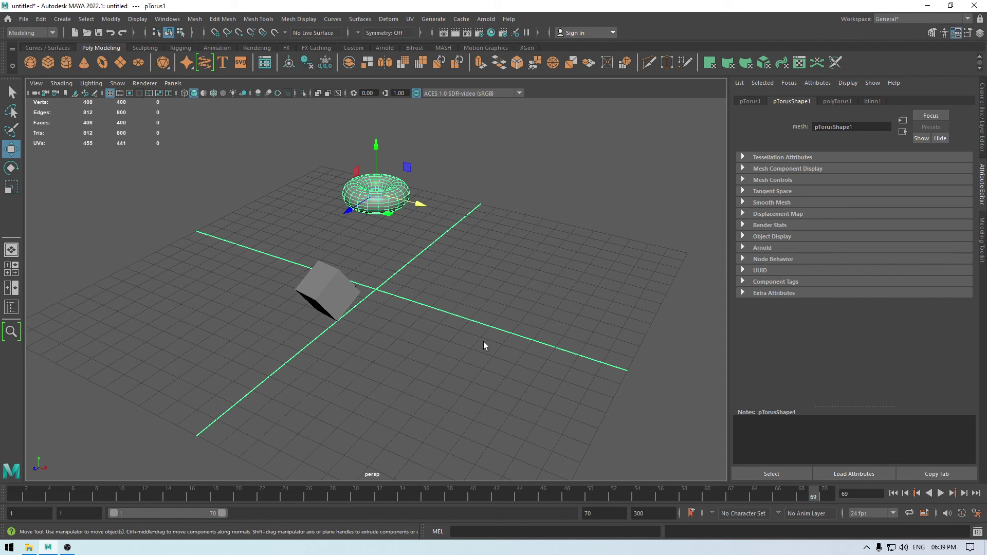
left_click(877, 101)
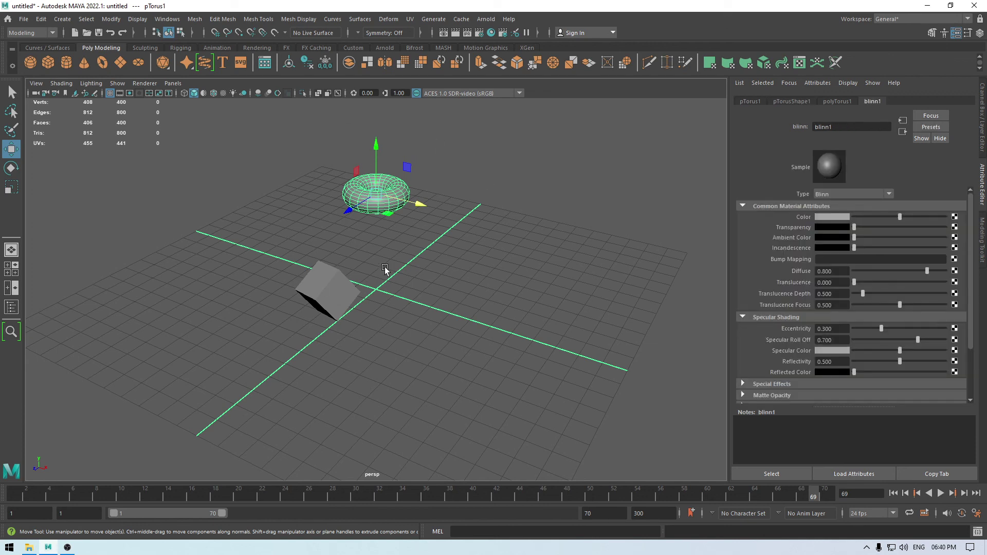
key("f")
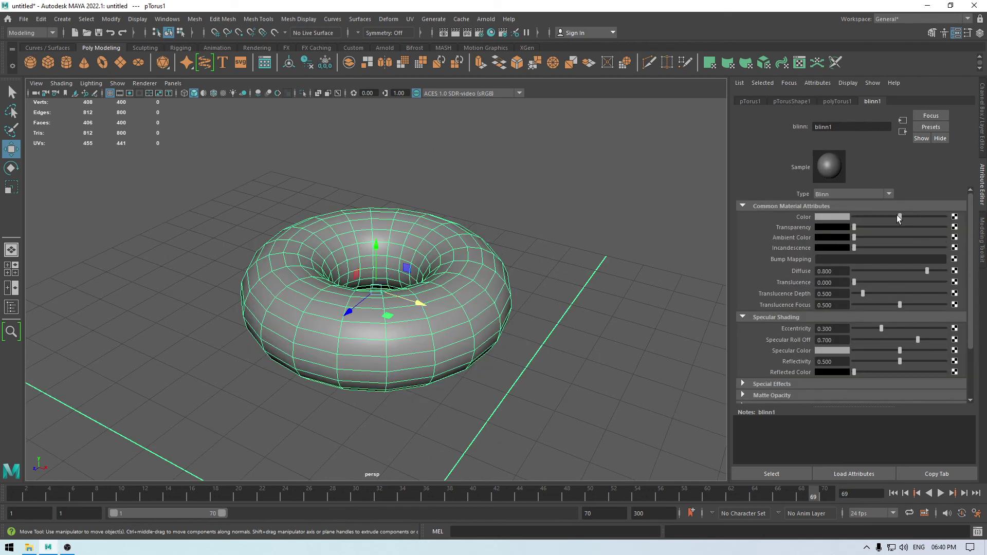
Set the blinn1 Color to orange in the colour picker and deselect the torus
left_click(841, 216)
left_click_drag(904, 232, 928, 238)
left_click(940, 211)
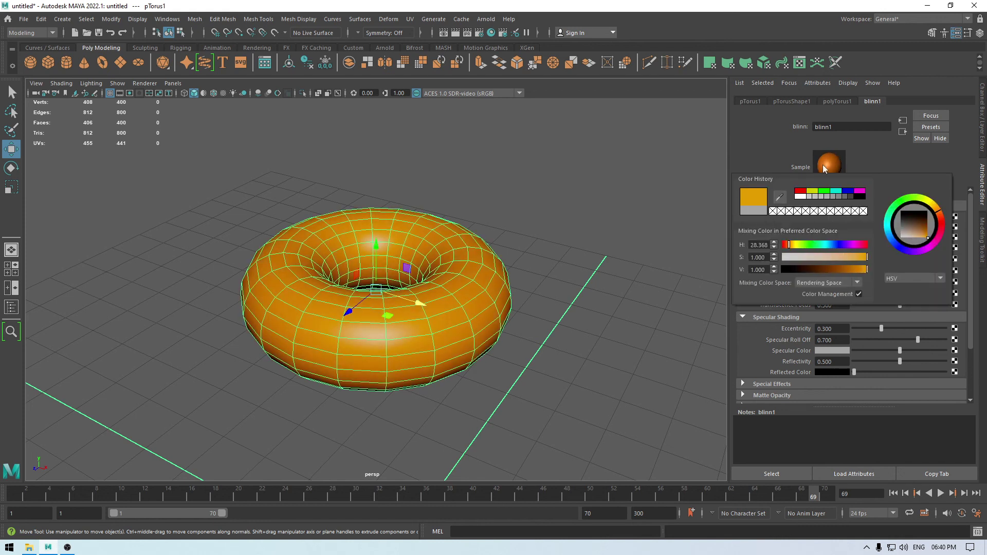
left_click(539, 287)
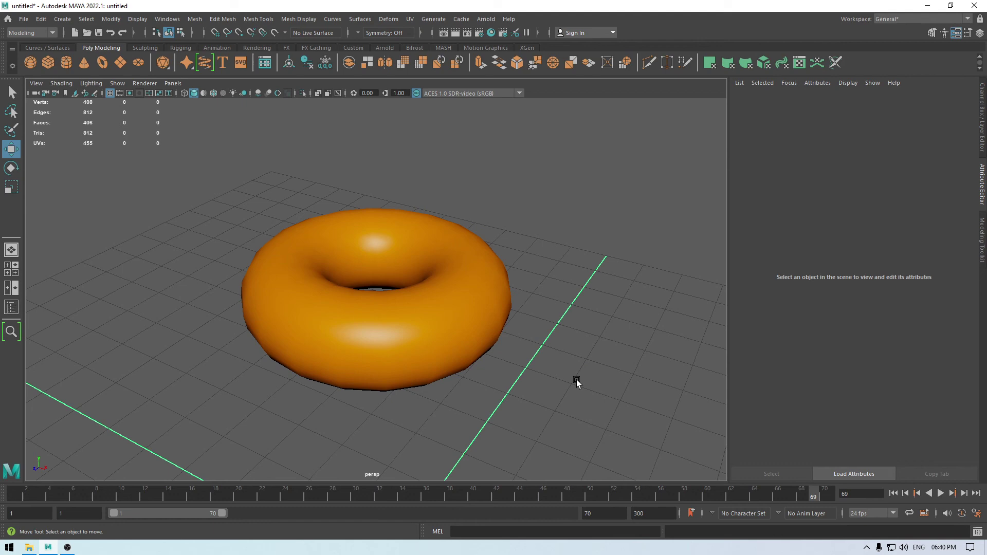
Dolly out and tumble, select the orange torus pTorus1, and frame it with F
right_click_drag(576, 380, 505, 170, "alt")
left_click_drag(505, 170, 490, 279, "alt")
left_click(386, 311)
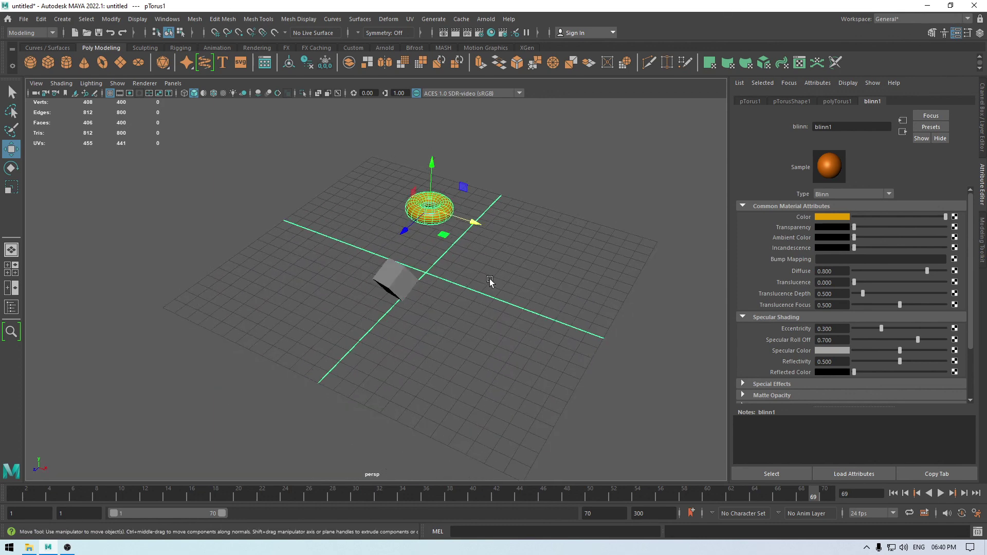
left_click_drag(427, 317, 391, 239, "alt")
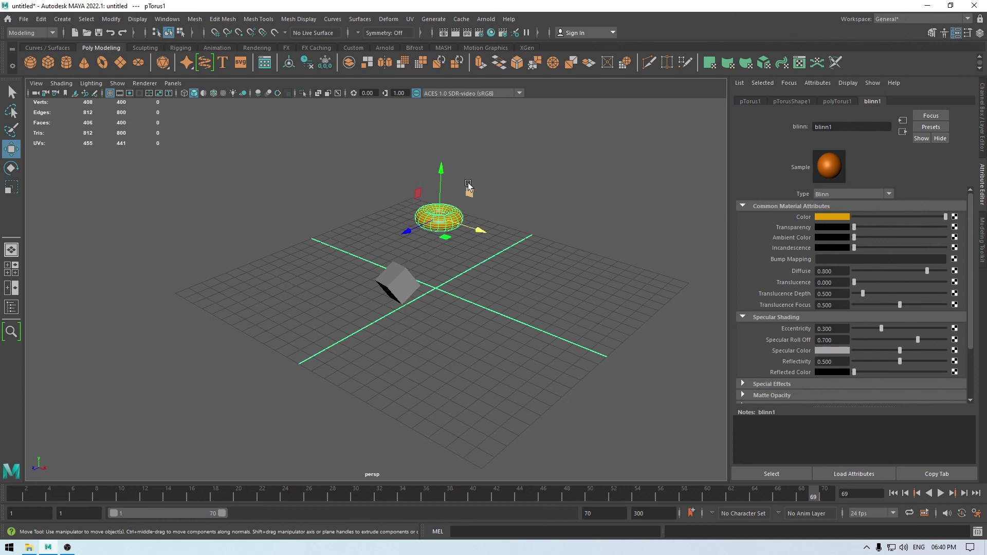
key("f")
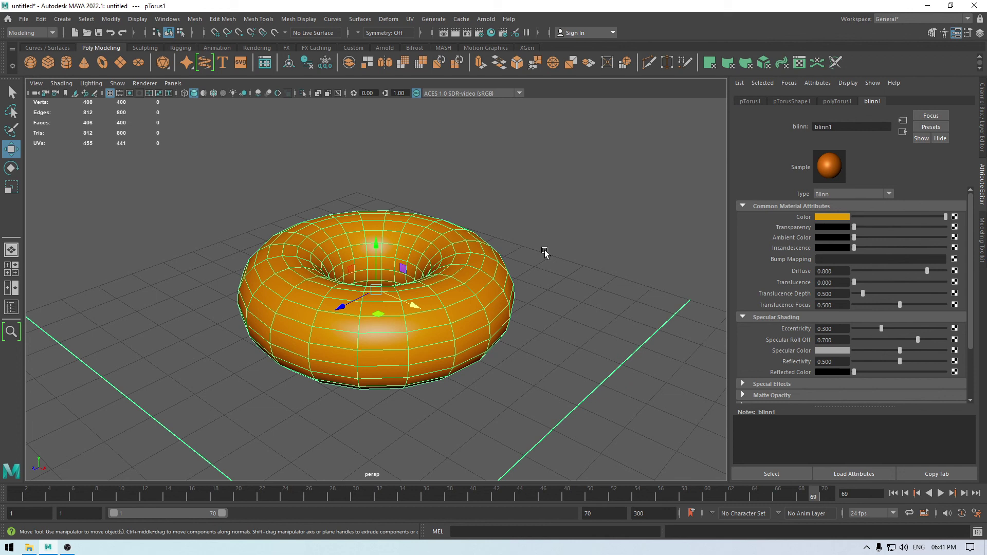